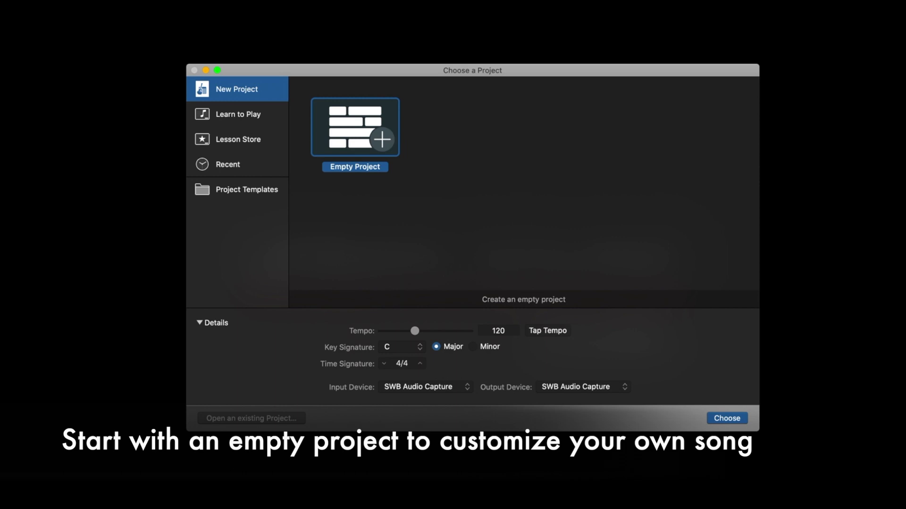
- Browse the lessons, recent projects and templates, preview Amp Collection, then return to Empty Project
left_click(239, 115)
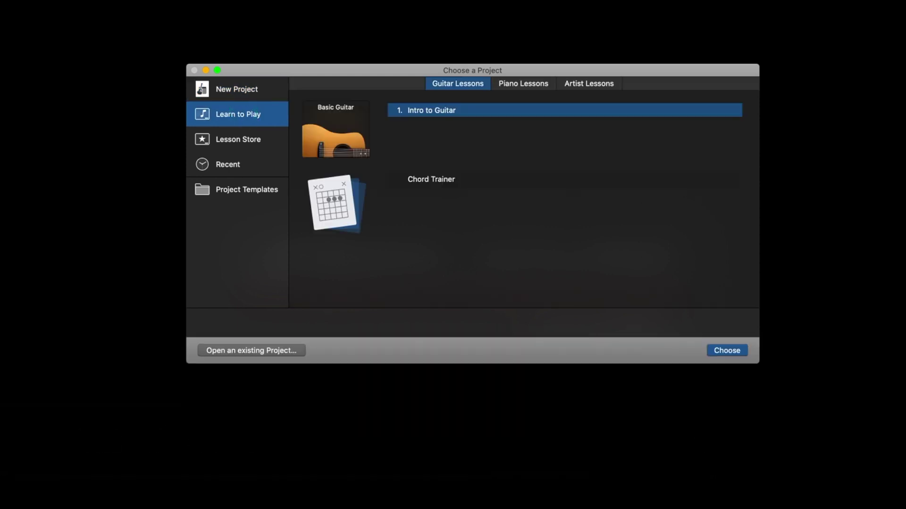
left_click(241, 165)
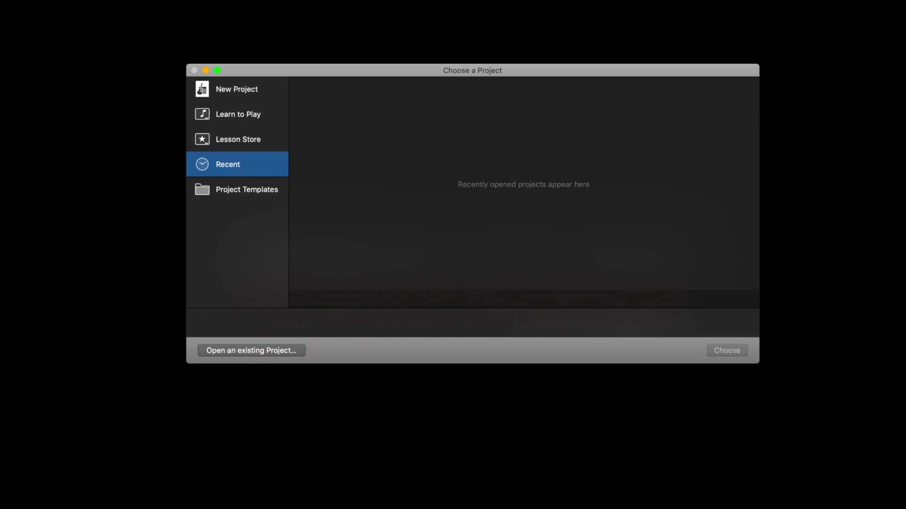
left_click(267, 169)
left_click(256, 189)
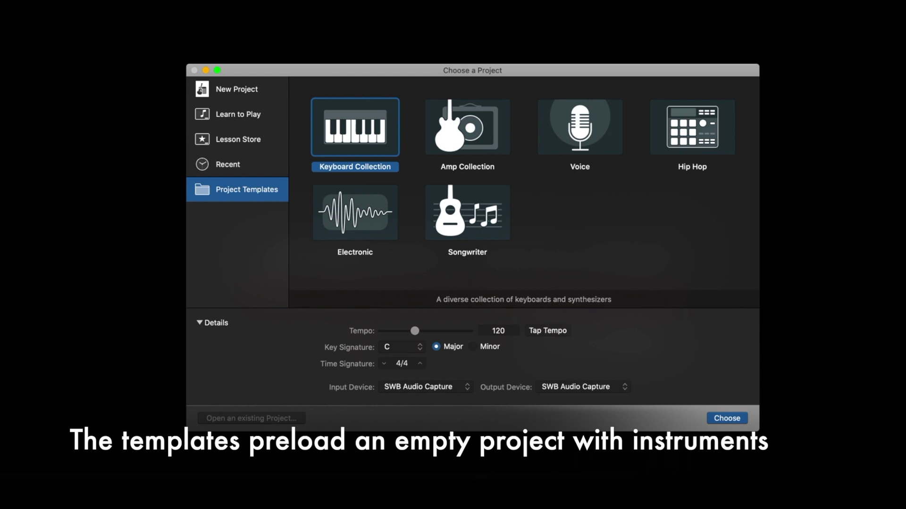
left_click(471, 128)
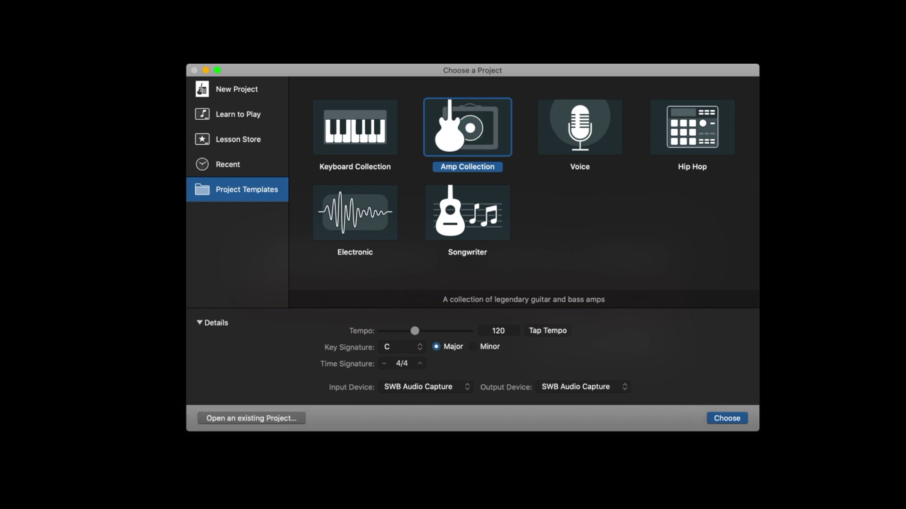
left_click(245, 85)
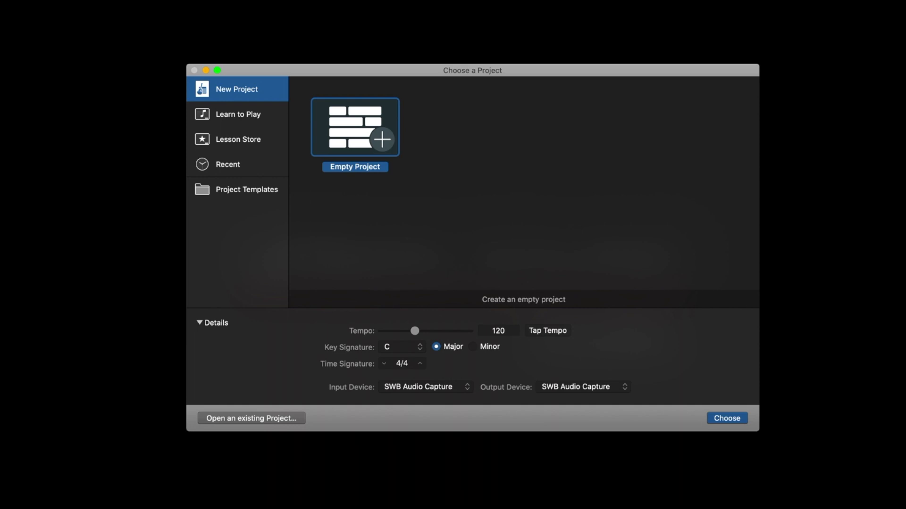
- Tap the tempo until it settles at 82 BPM
mouse_move(415, 331)
left_mouse_down()
mouse_move(400, 330)
mouse_move(425, 331)
left_mouse_up()
left_click(553, 331)
left_click(553, 330)
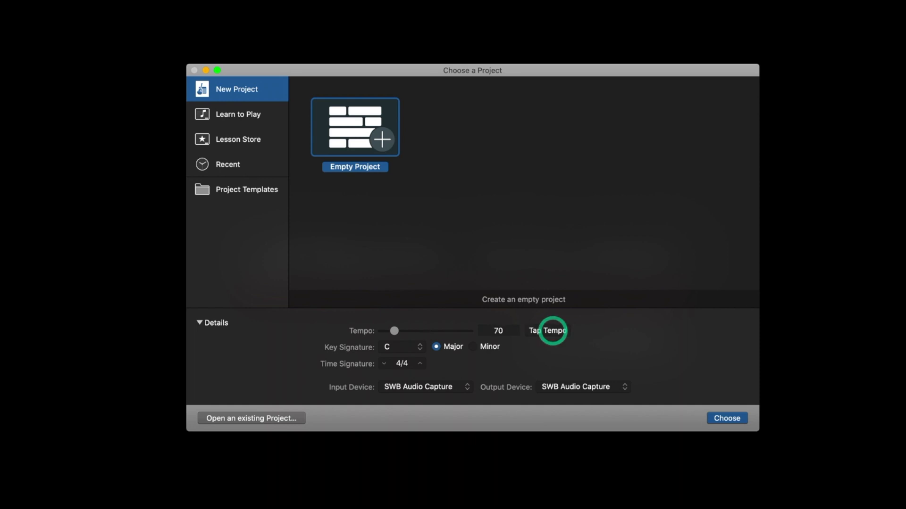
left_click(553, 330)
left_click(552, 331)
left_click(553, 330)
- Keep the key at C major and the time signature at 4/4
left_click(418, 348)
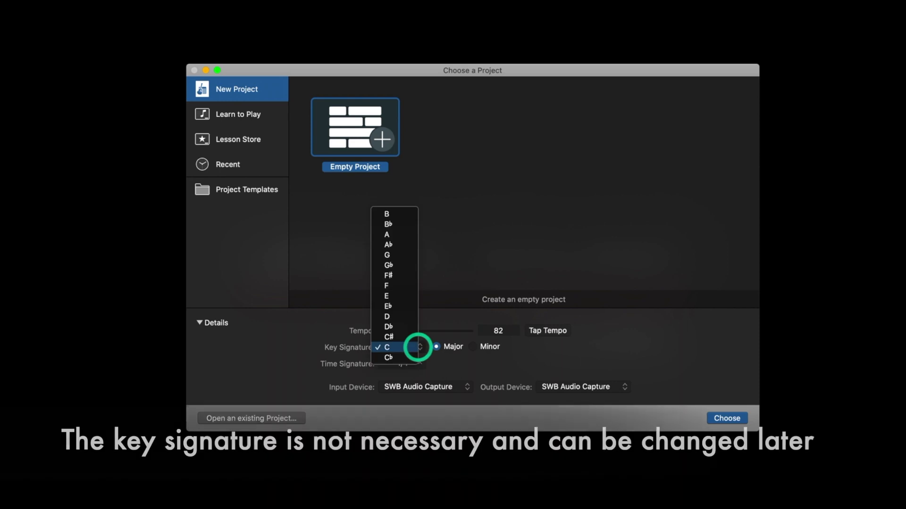
left_click(487, 356)
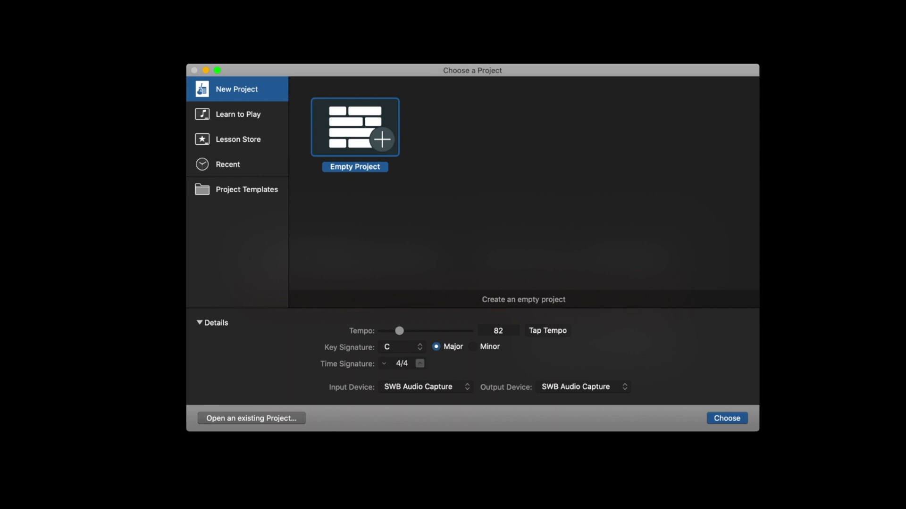
left_click(420, 363)
left_click(420, 363)
left_click(384, 363)
left_click(384, 363)
- Route output to the MacBook Pro Speakers, review the input devices, and create the project
left_click(453, 386)
left_click(512, 391)
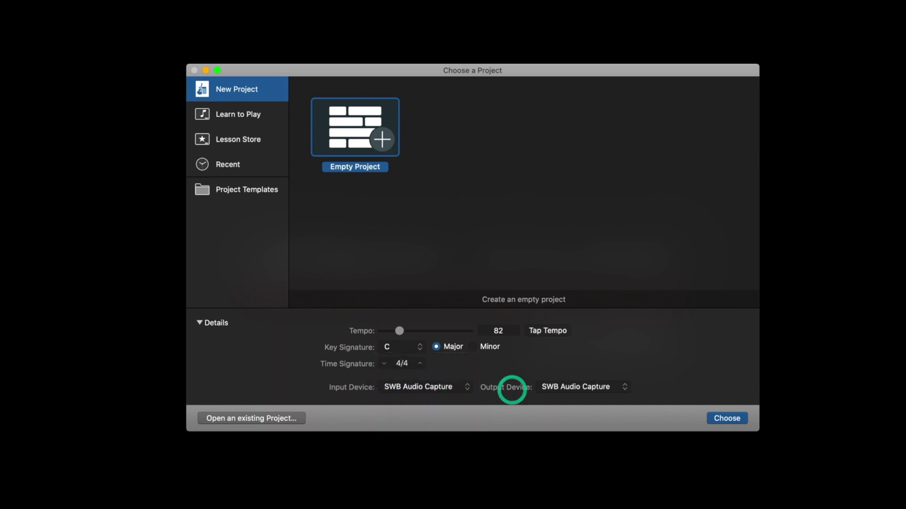
left_click(551, 387)
left_click(517, 383)
left_click(607, 424)
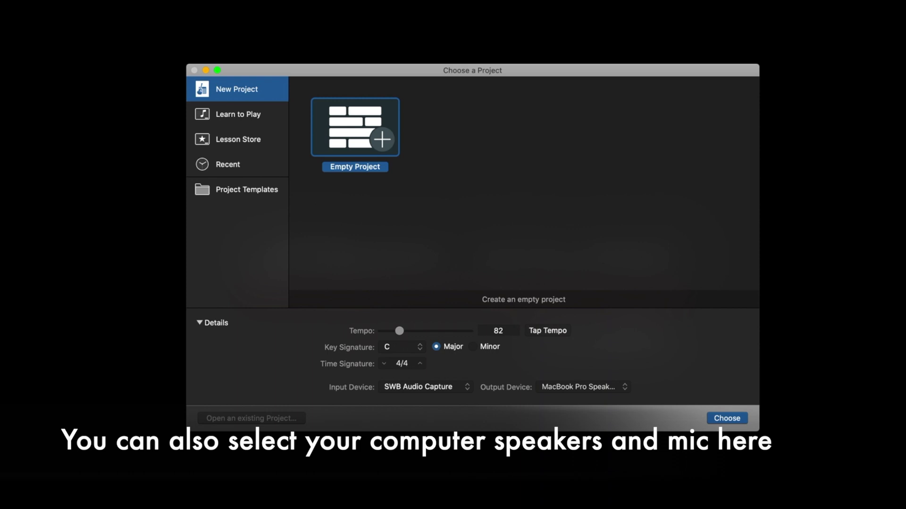
left_click(465, 386)
left_click(459, 417)
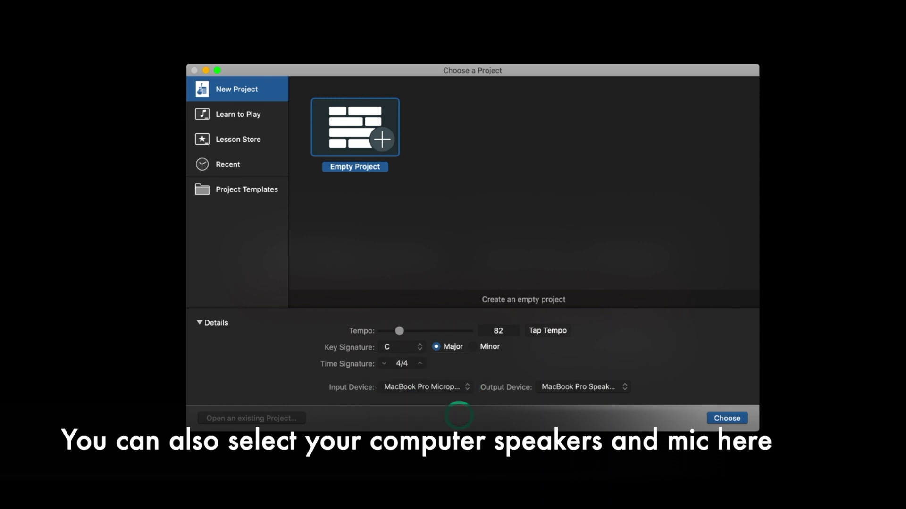
left_click(583, 387)
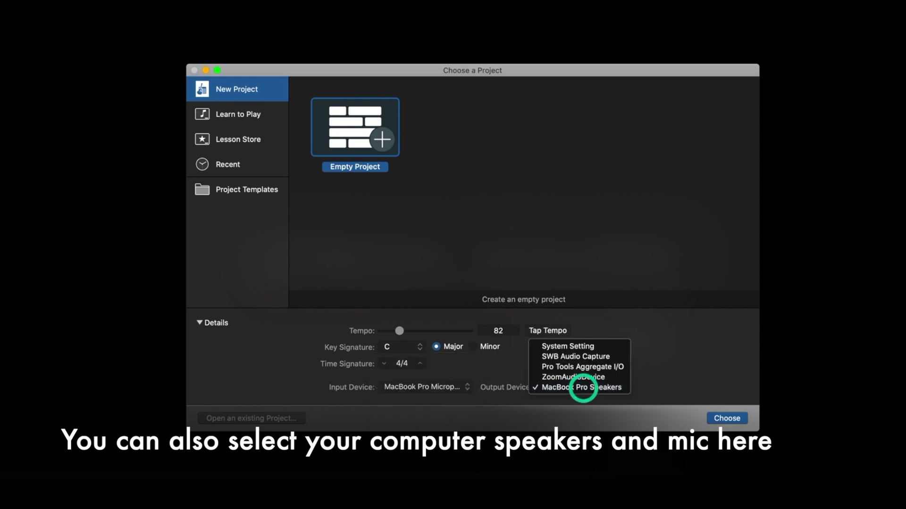
left_click(583, 387)
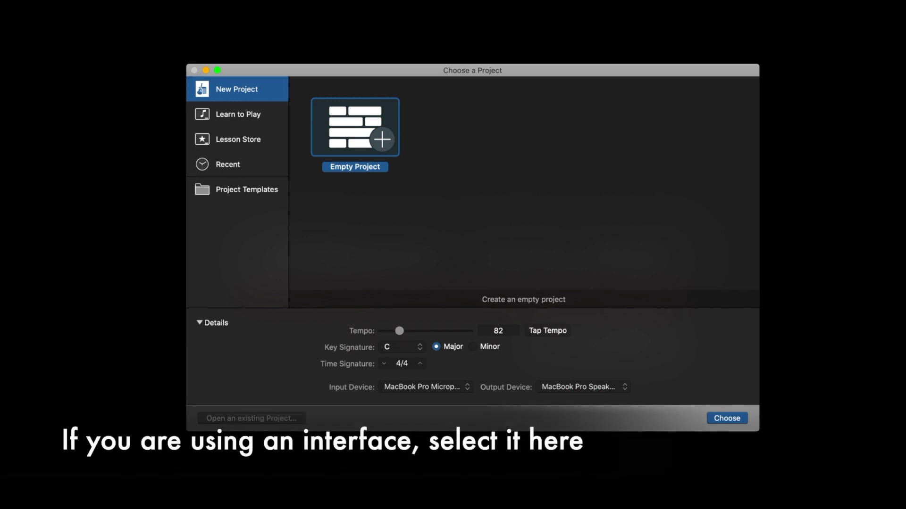
left_click(463, 385)
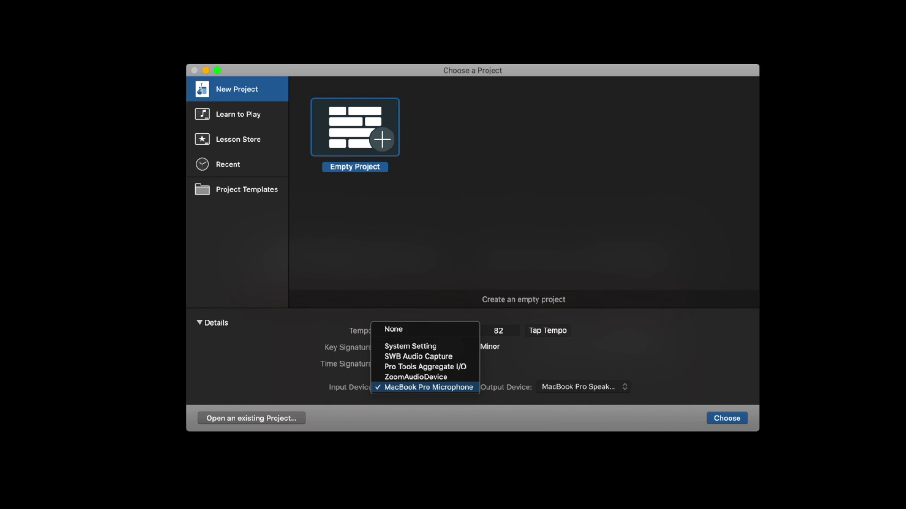
left_click(418, 357)
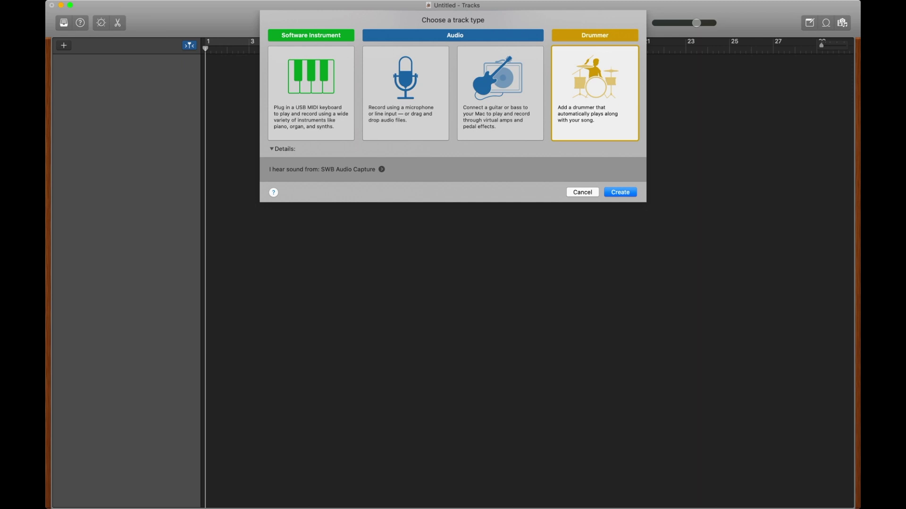
- Add a Drummer track, toggling Quick Help and the Library on and off
double_click(584, 87)
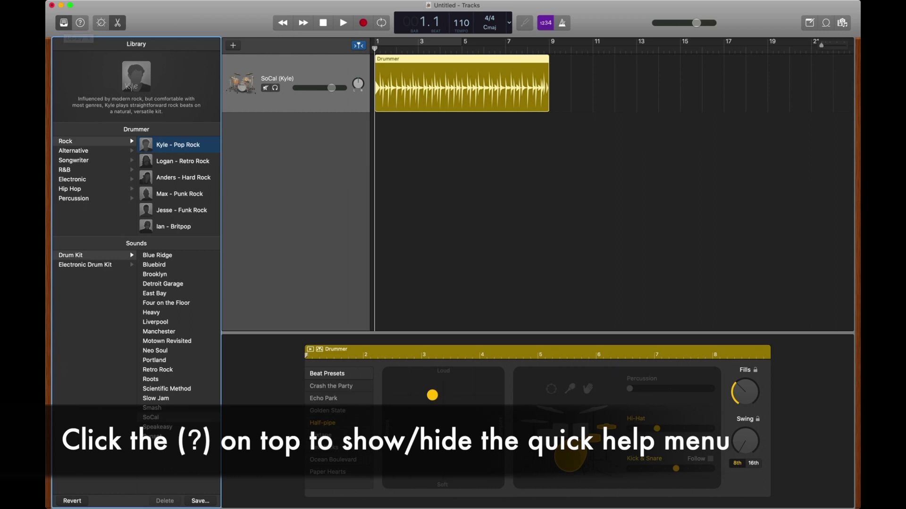
left_click(80, 22)
left_click(80, 22)
left_click(63, 23)
left_click(64, 23)
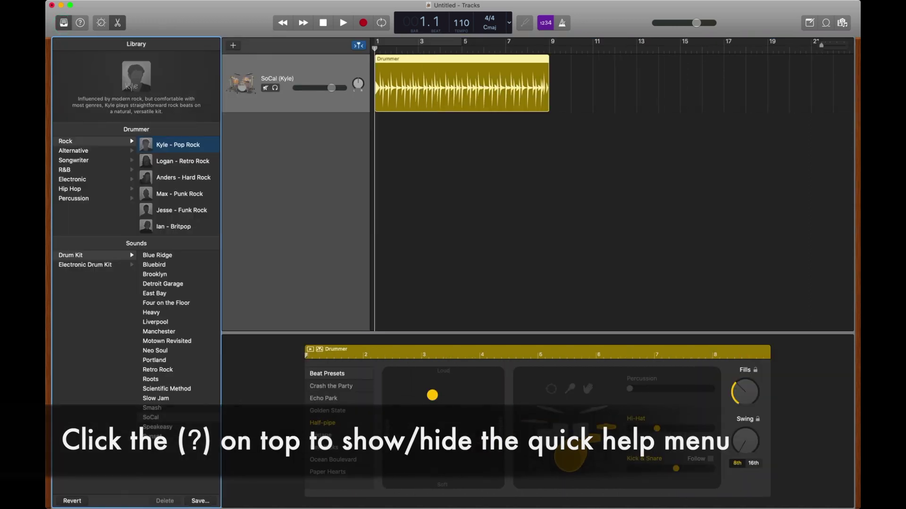
key("y")
key("y")
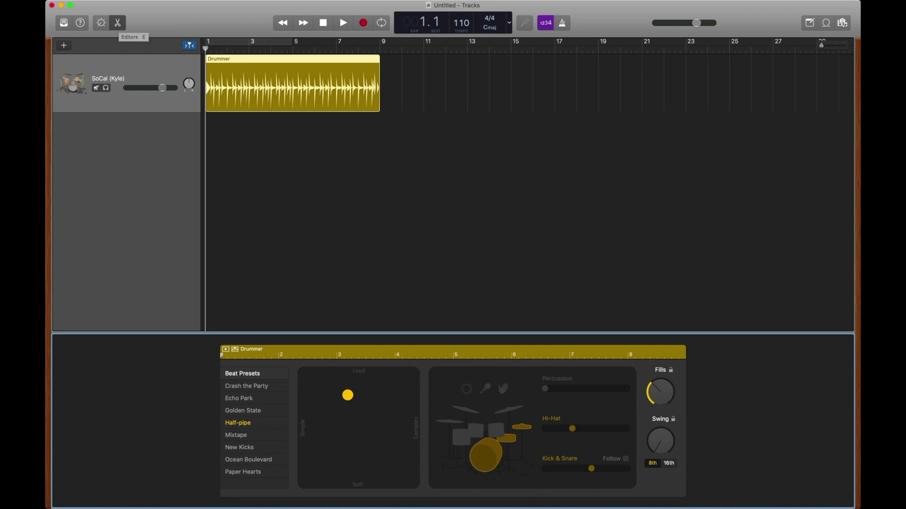
- Close the Drummer editor so only the tracks area with the SoCal (Kyle) region shows
key("e")
key("e")
left_click(118, 23)
left_click(118, 23)
left_click(117, 23)
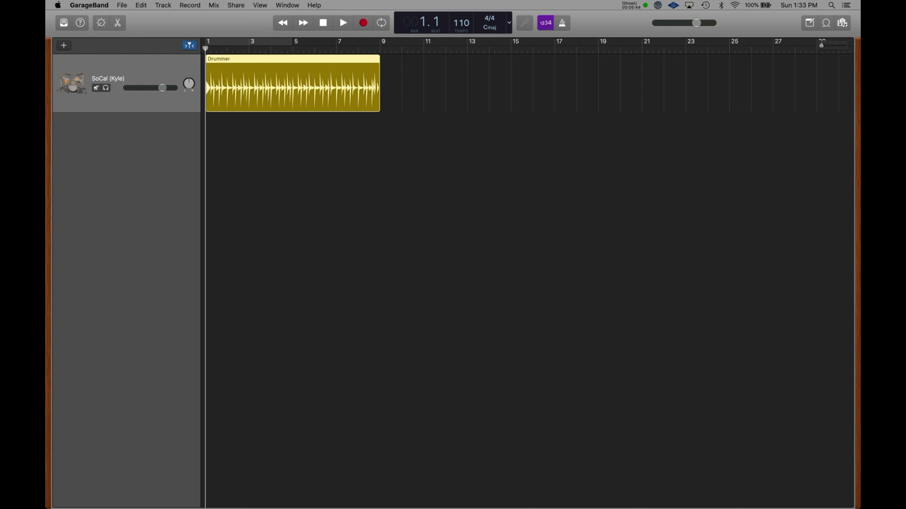
left_click(87, 5)
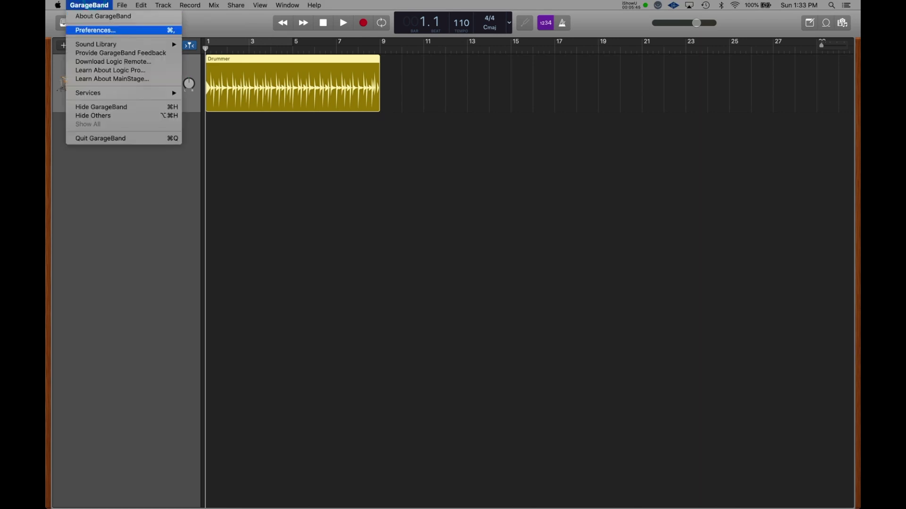
left_click(96, 30)
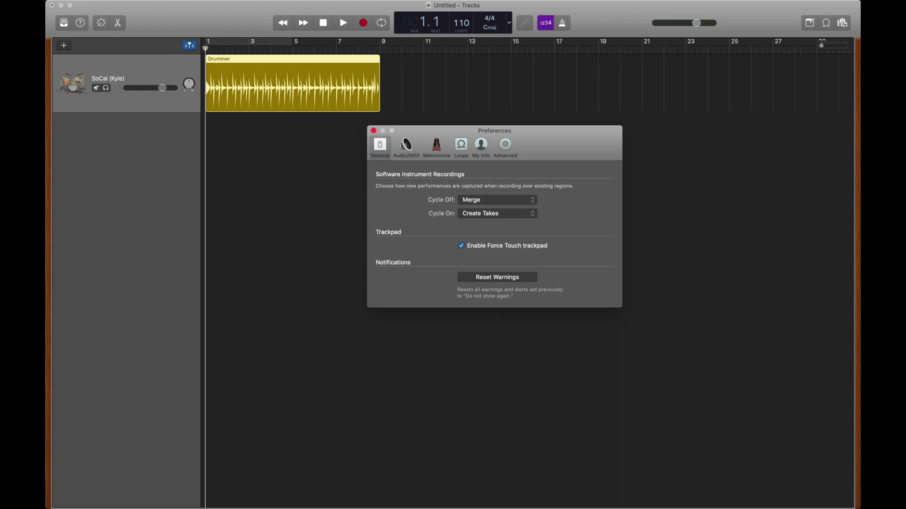
left_click(406, 146)
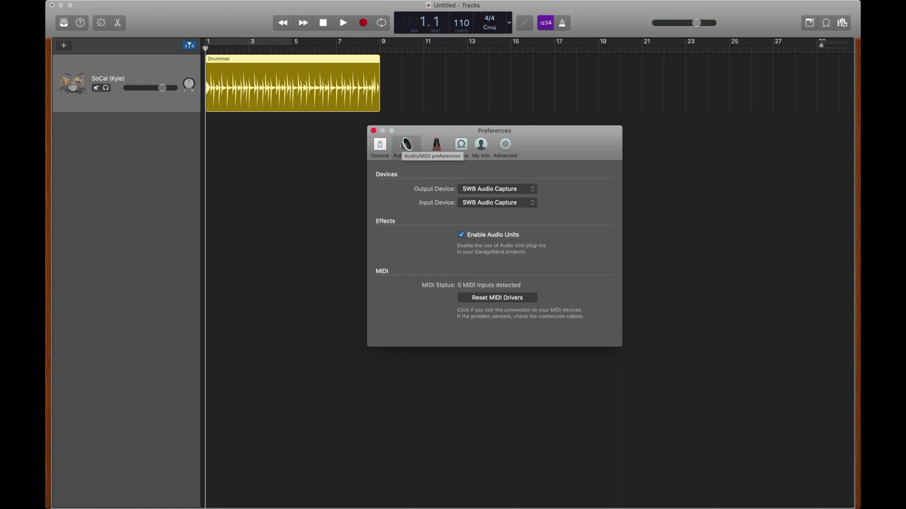
left_click(533, 188)
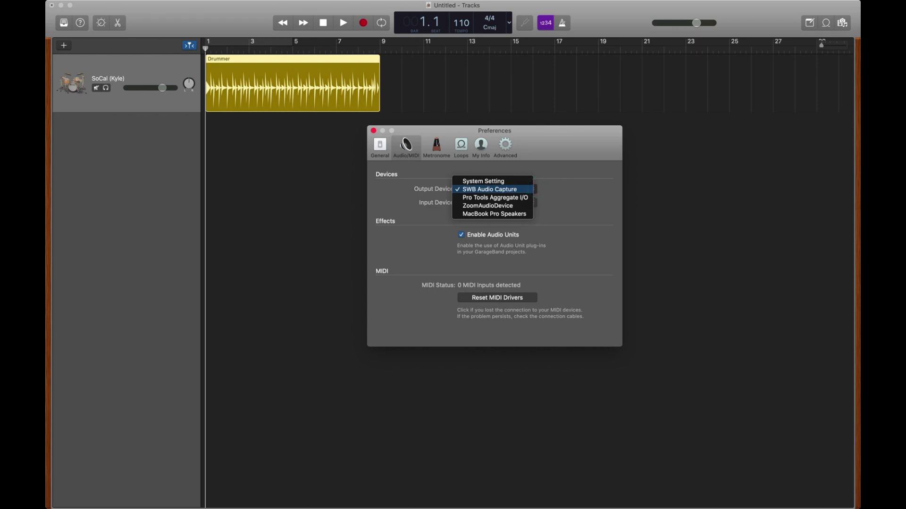
left_click(551, 187)
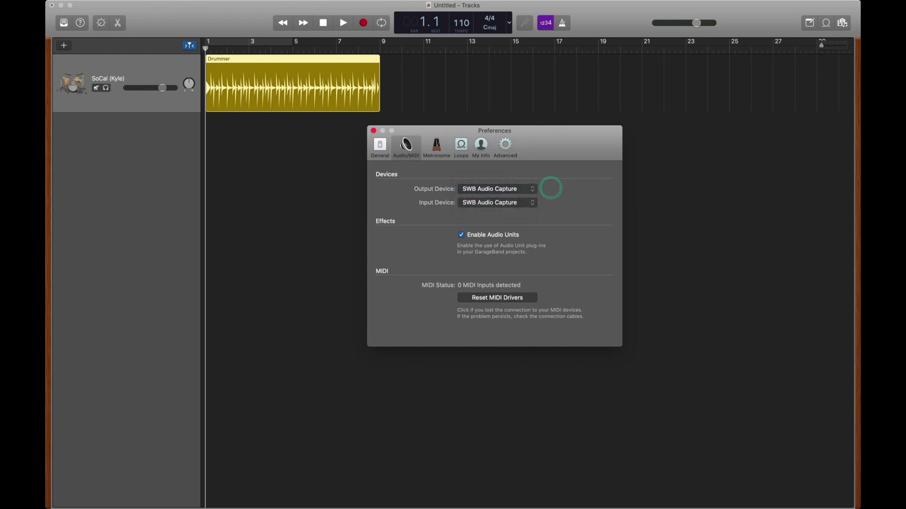
left_click(506, 146)
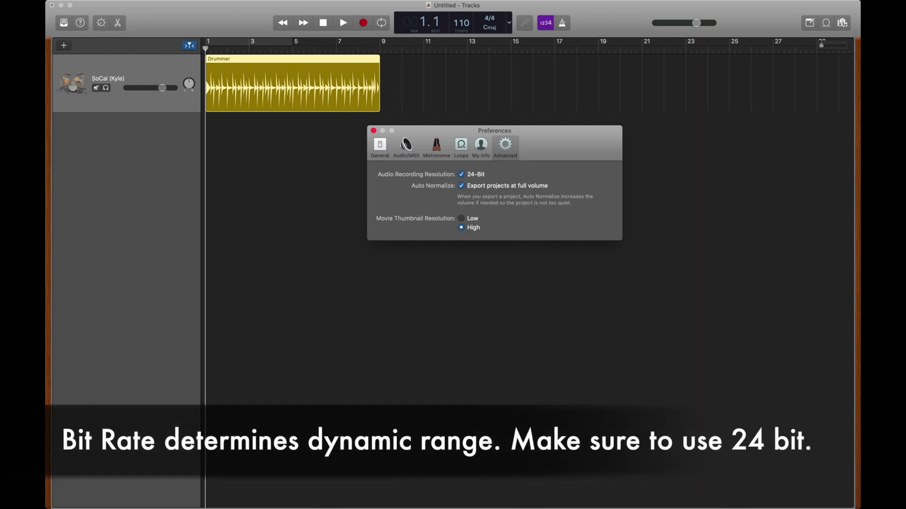
left_click(430, 174)
left_click(461, 174)
left_click(462, 174)
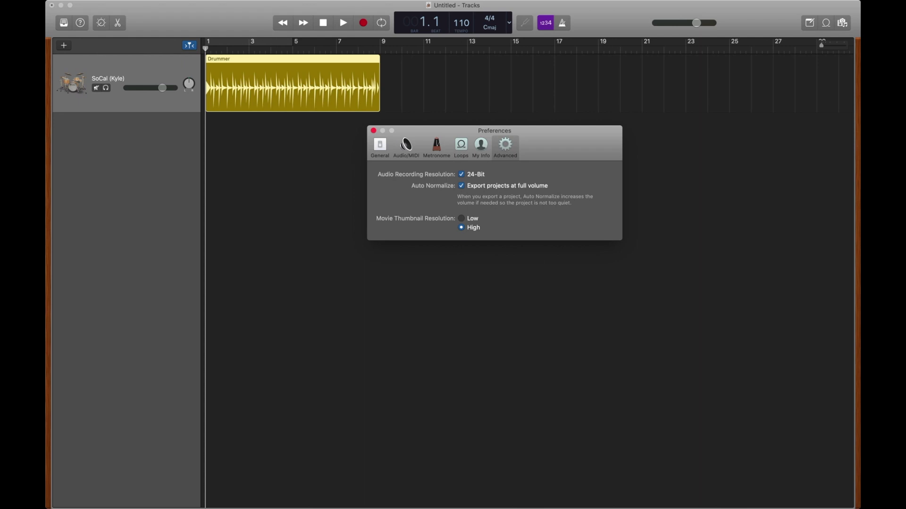
left_click(373, 130)
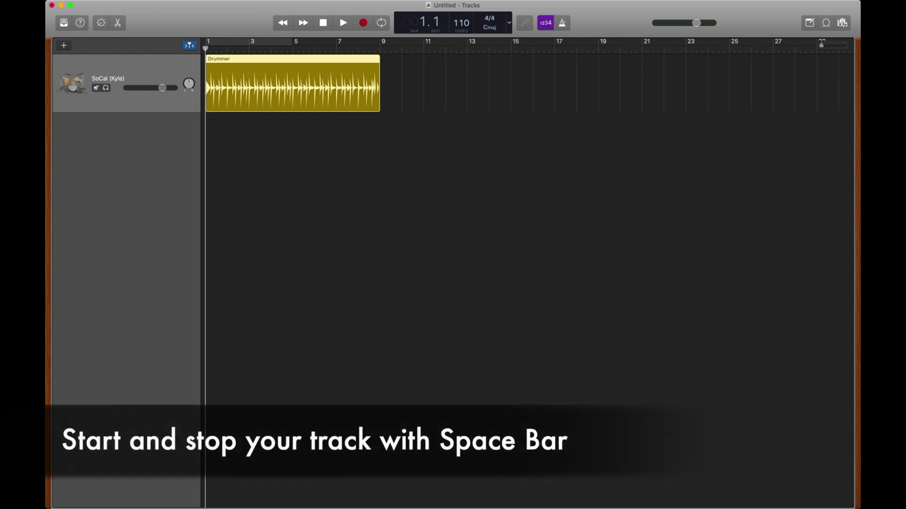
- Play and stop the drummer track twice, leaving the playhead near bar 5
key("space")
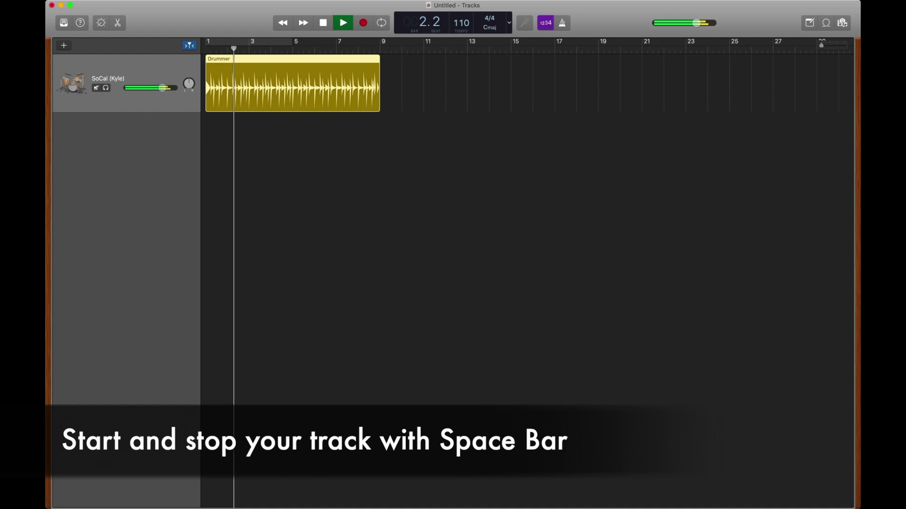
key("space")
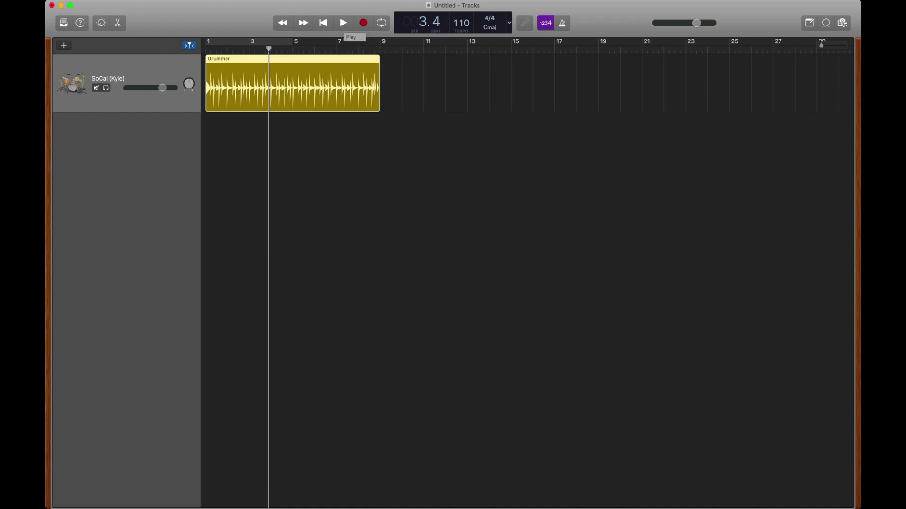
left_click(343, 22)
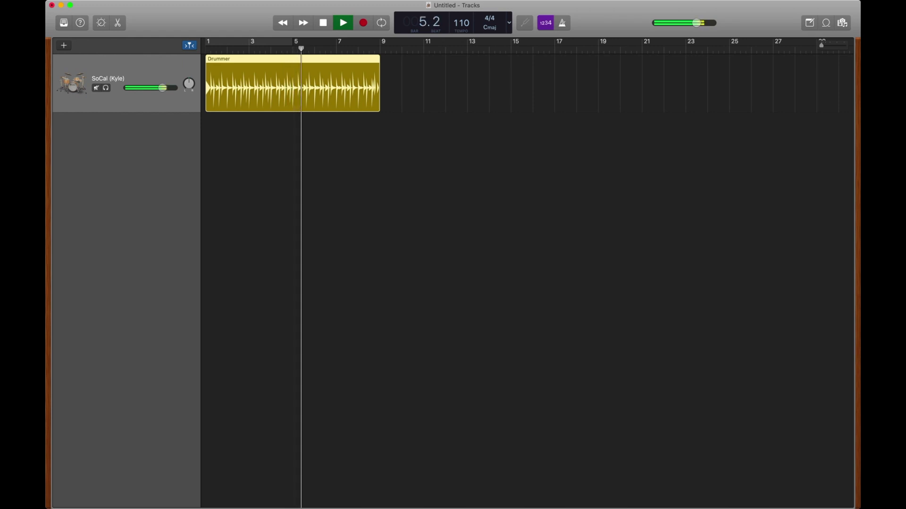
left_click(323, 23)
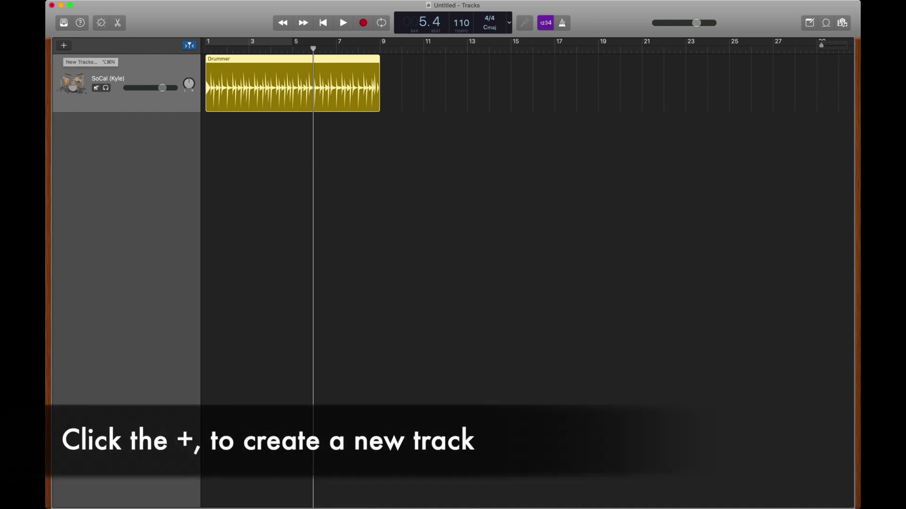
left_click(64, 46)
- Create an audio track, hide the Library, and rename the track Voice
left_click(398, 96)
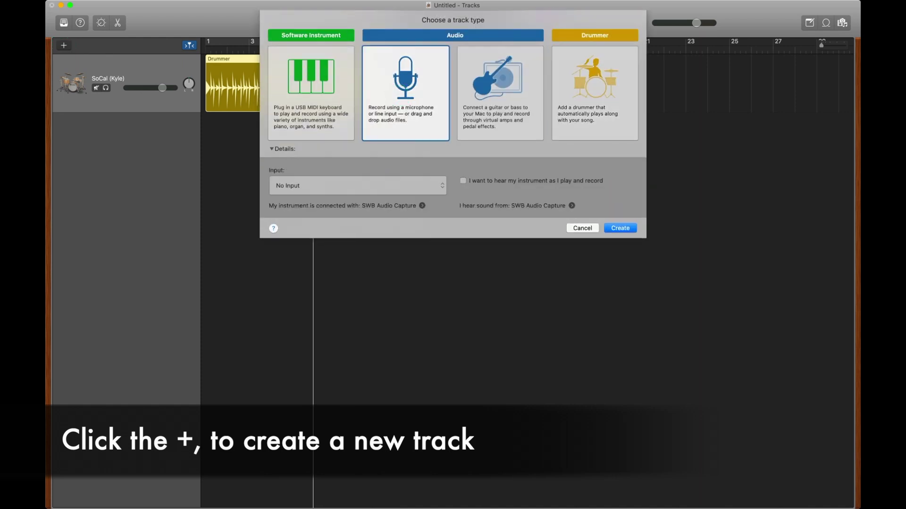
left_click(621, 228)
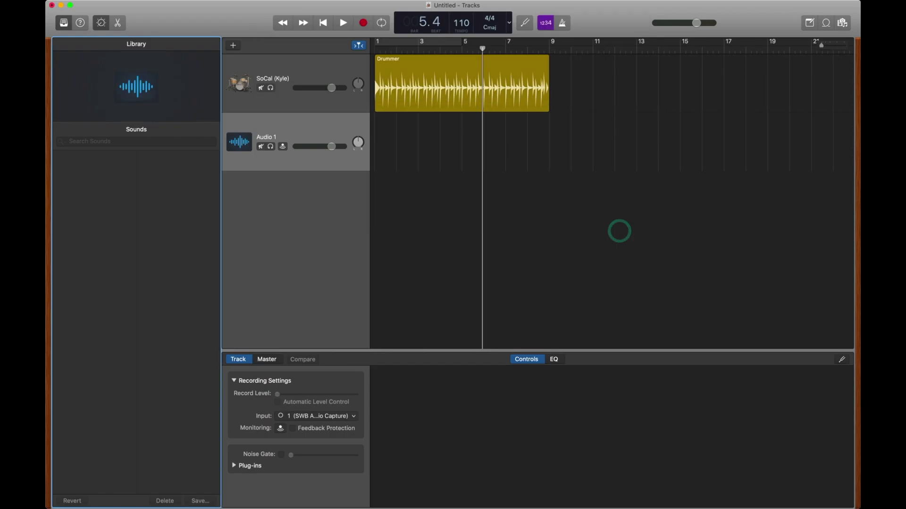
left_click(64, 22)
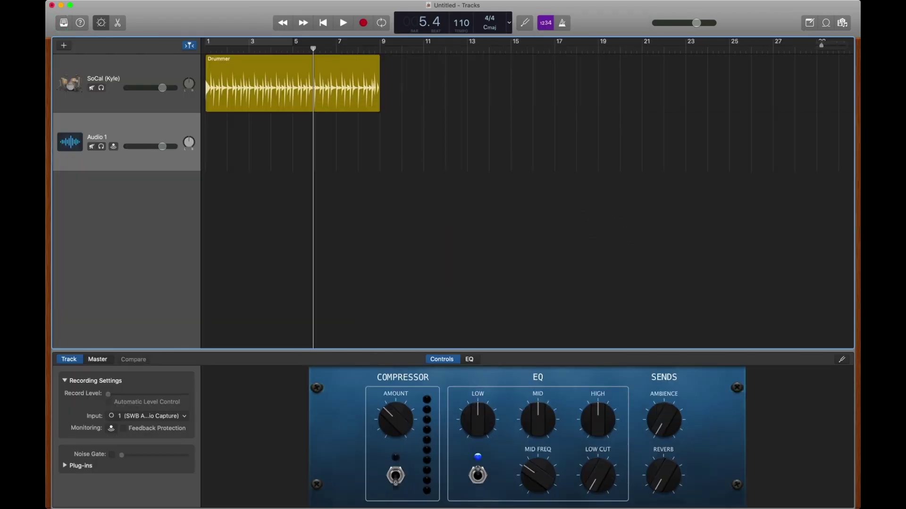
double_click(97, 137)
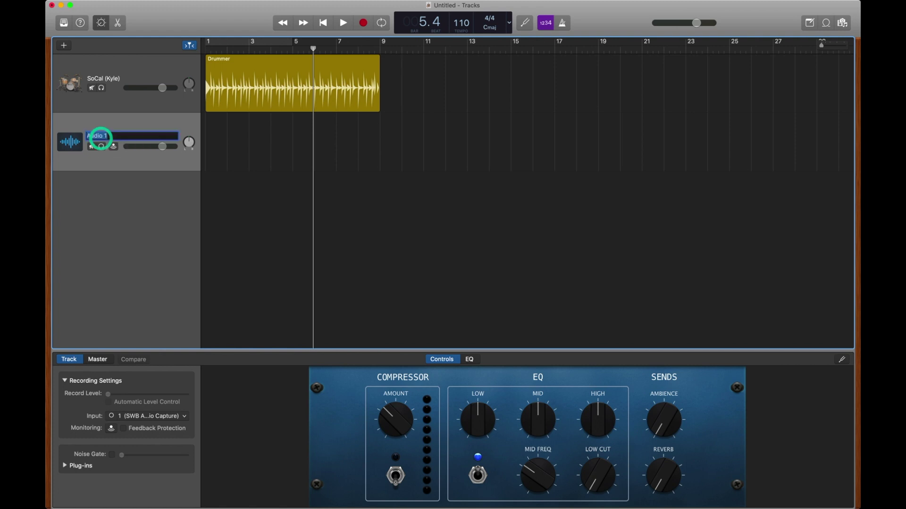
type("Vol")
type("ice")
key("Return")
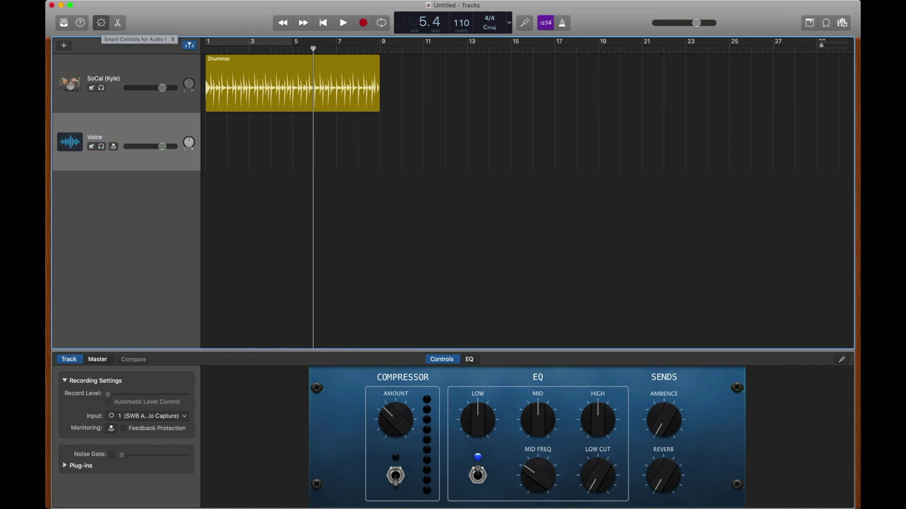
- Hide Smart Controls and move the Voice track above the drummer track
left_click(101, 23)
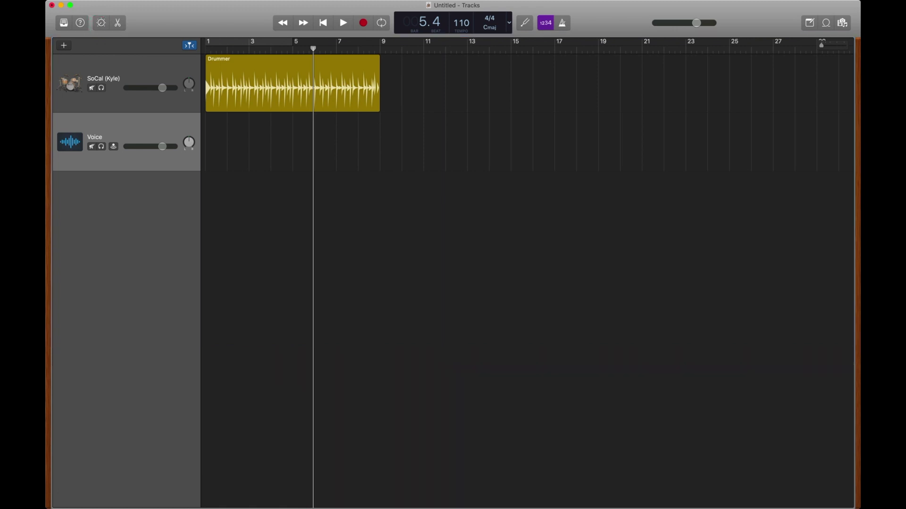
left_click_drag(138, 138, 137, 71)
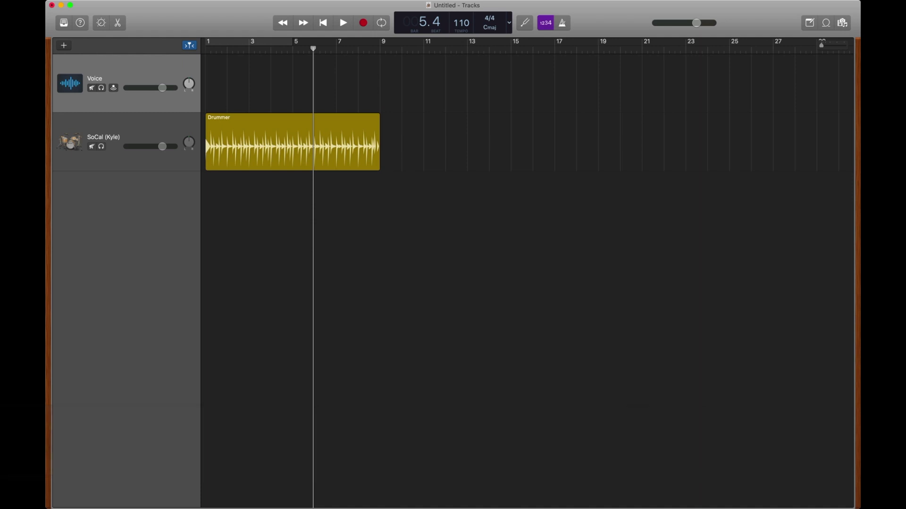
left_click(123, 76)
- Add a software instrument track using Vintage Electric Piano > Classic Electric Piano, hiding Library and Smart Controls
left_click(64, 45)
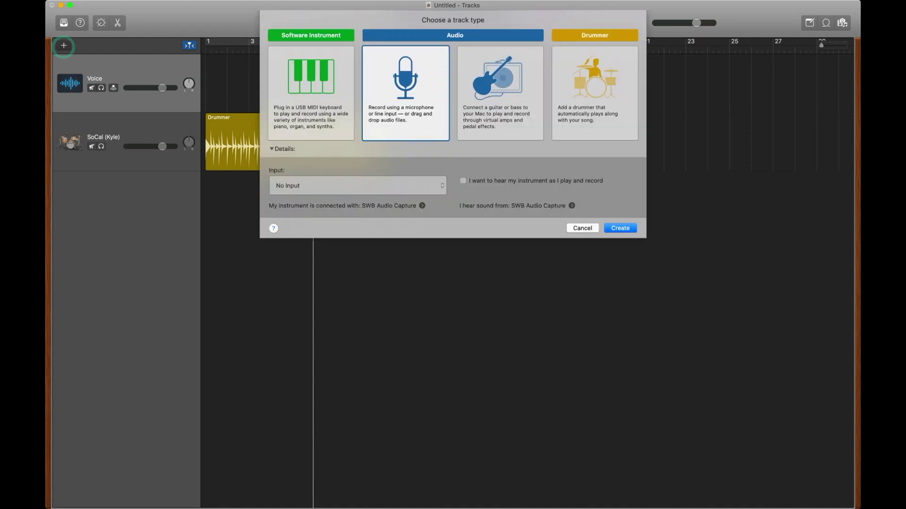
left_click(335, 84)
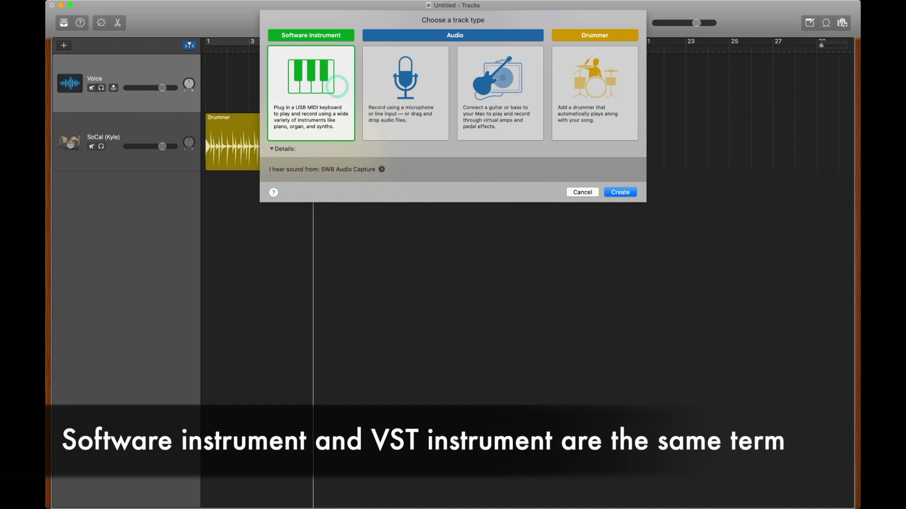
key("Return")
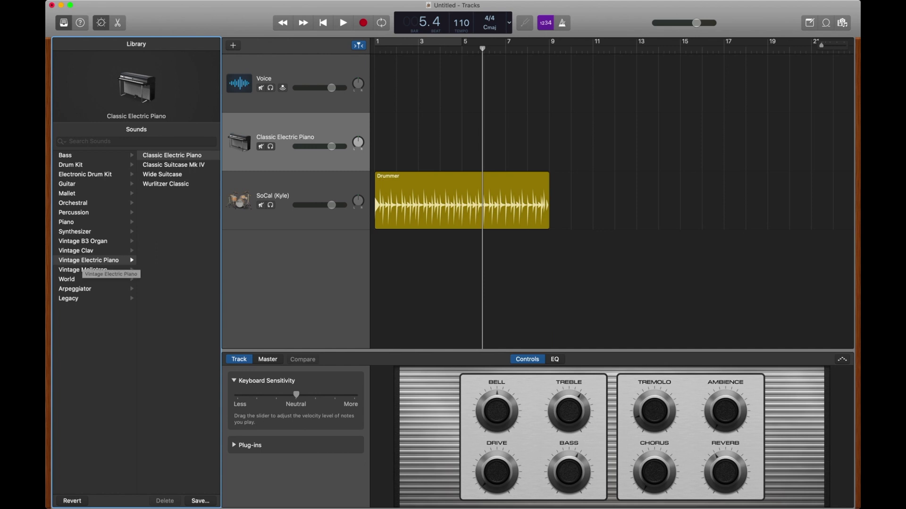
left_click(82, 263)
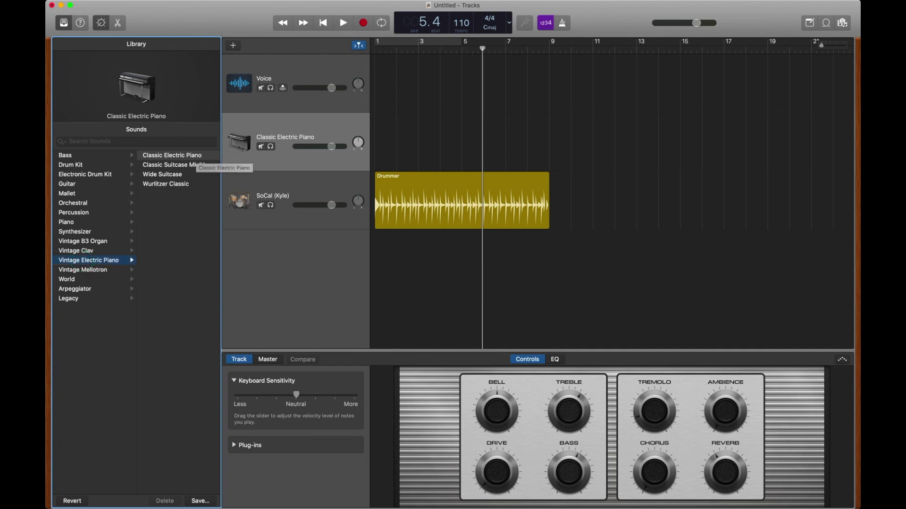
left_click(196, 155)
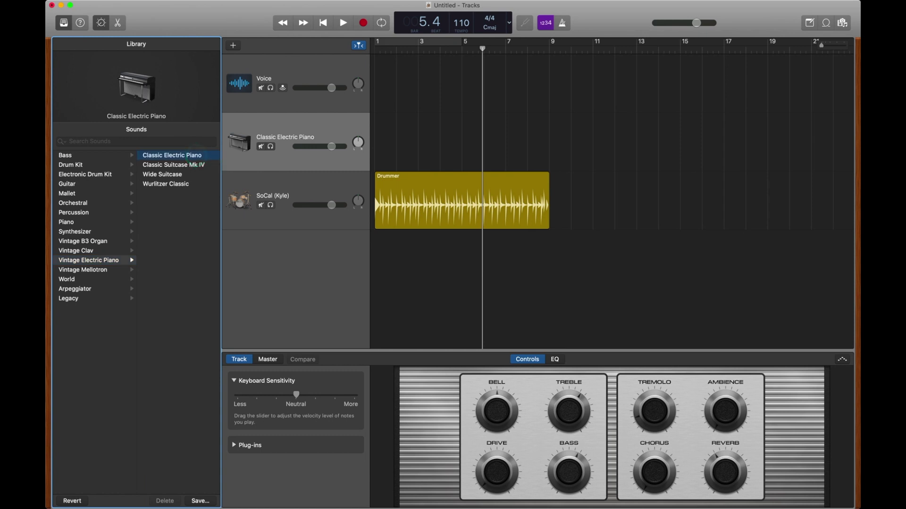
left_click(63, 22)
left_click(100, 22)
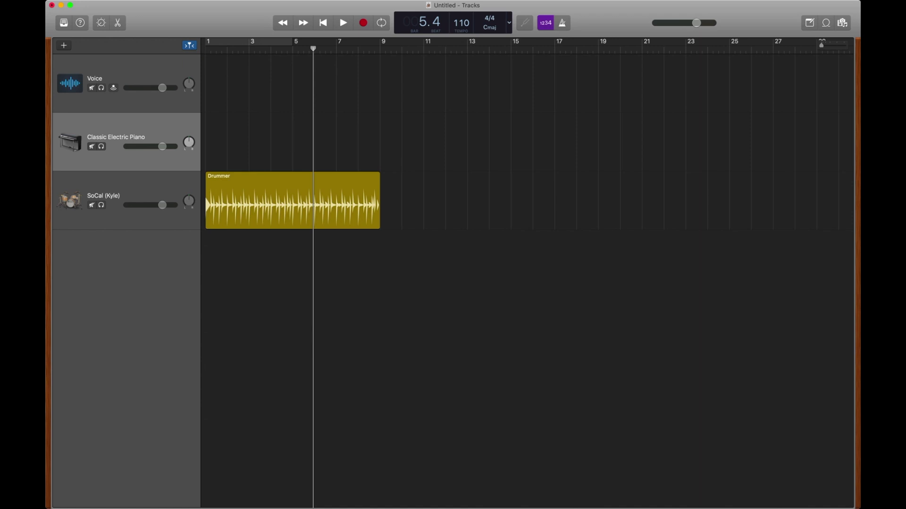
left_click(287, 4)
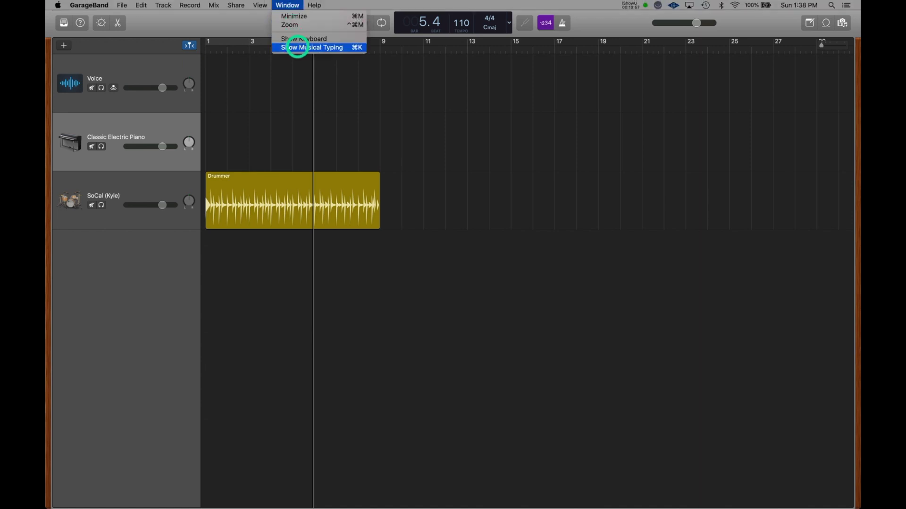
- Show Musical Typing and play a few test notes on the piano
left_click(297, 47)
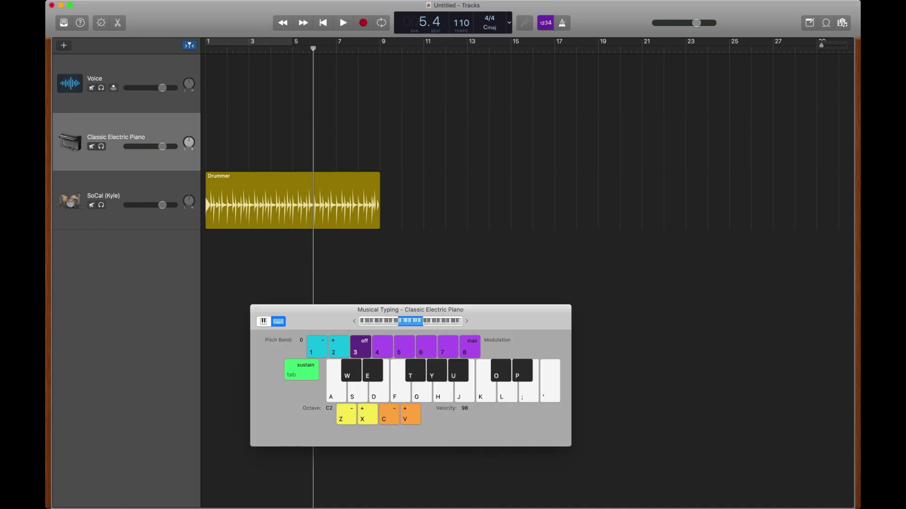
key("j")
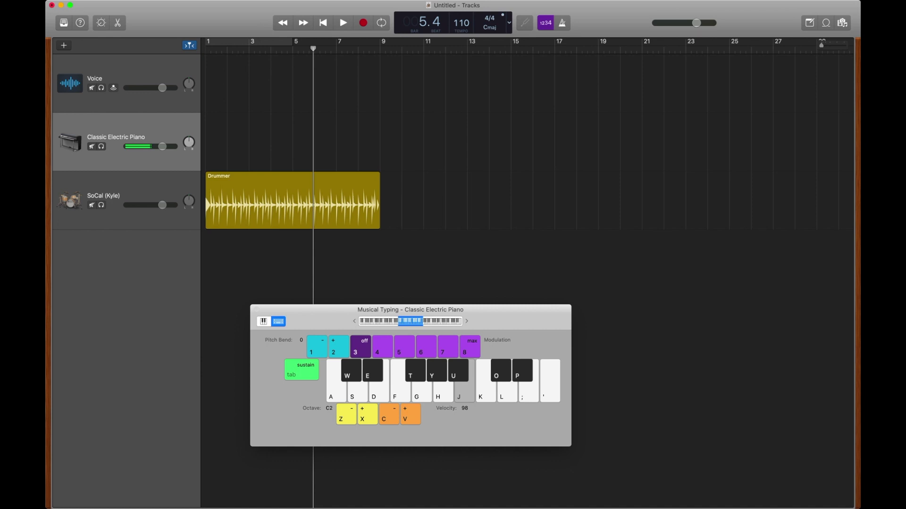
key("f")
key("h")
key("g")
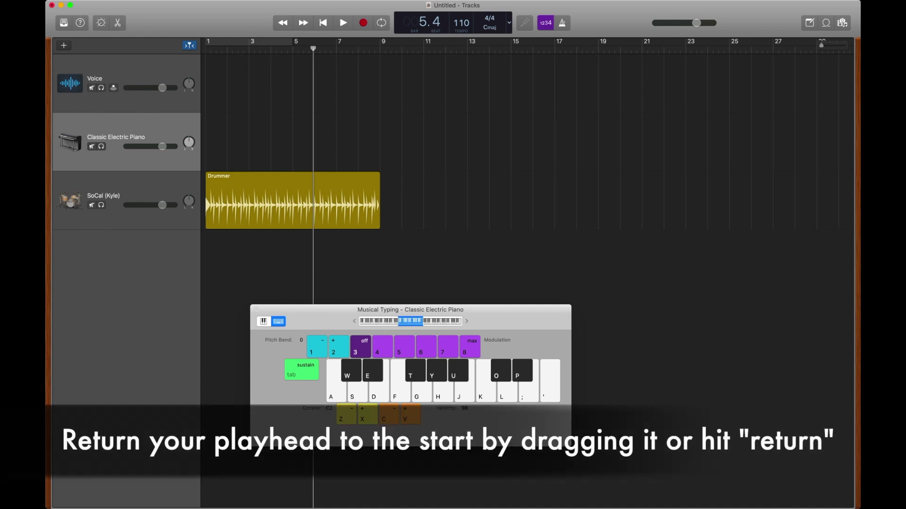
- Return the playhead to bar 1, turn on the metronome, and start recording
left_click_drag(313, 47, 291, 62)
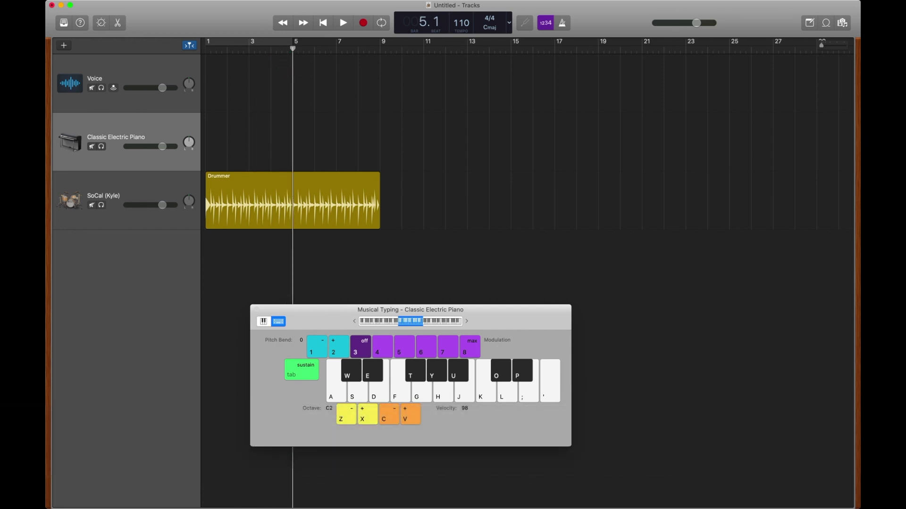
key("Return")
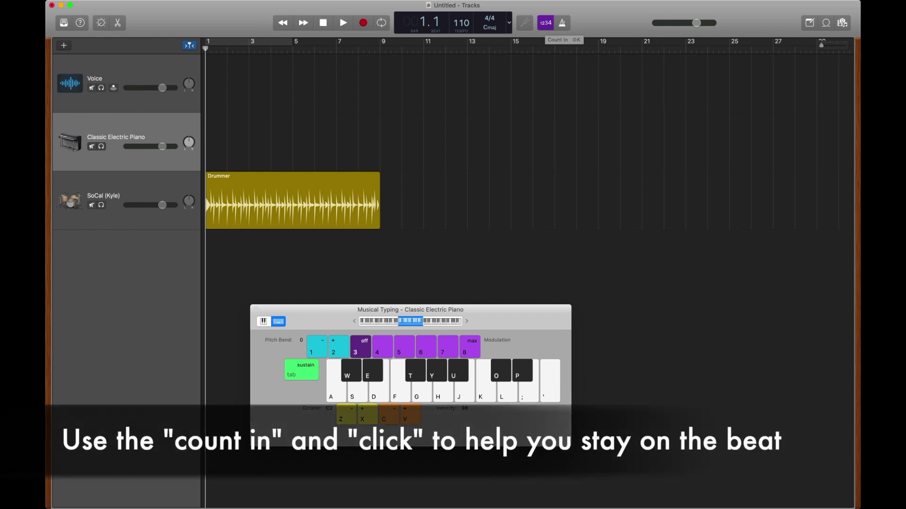
left_click(562, 24)
left_click(562, 23)
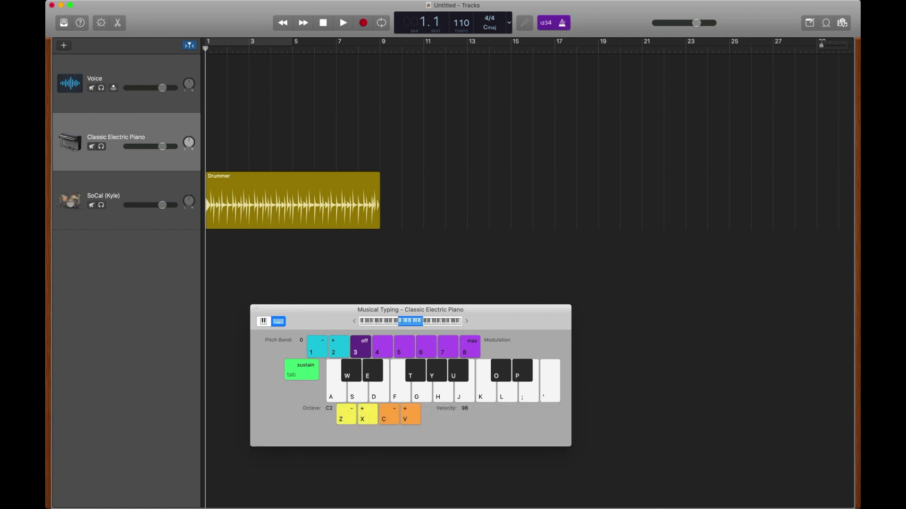
left_click(363, 23)
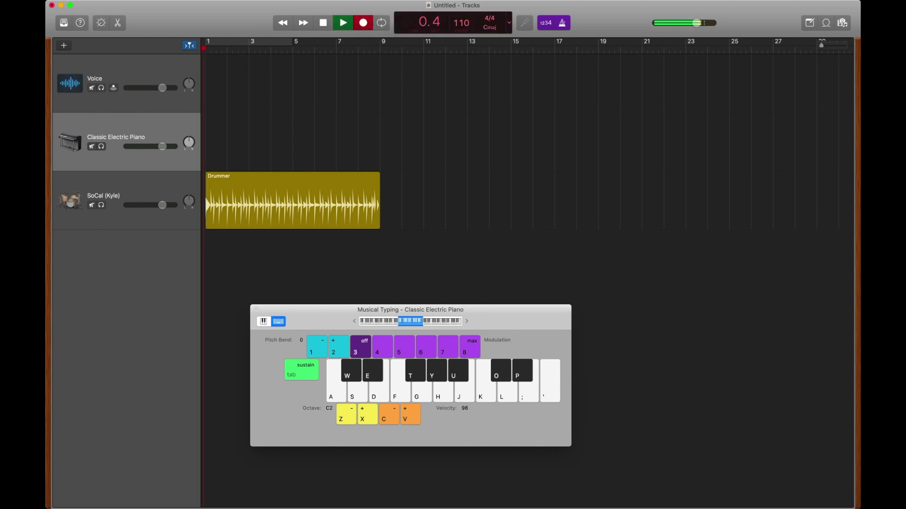
- Play a chord progression (E minor, F, G, C, D minor and more) on Musical Typing
key("d")
key("g")
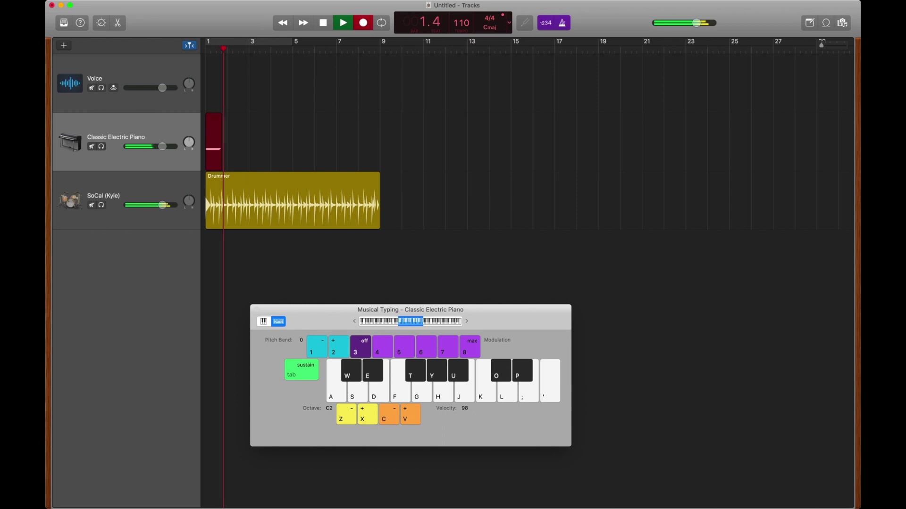
key("f")
key("h")
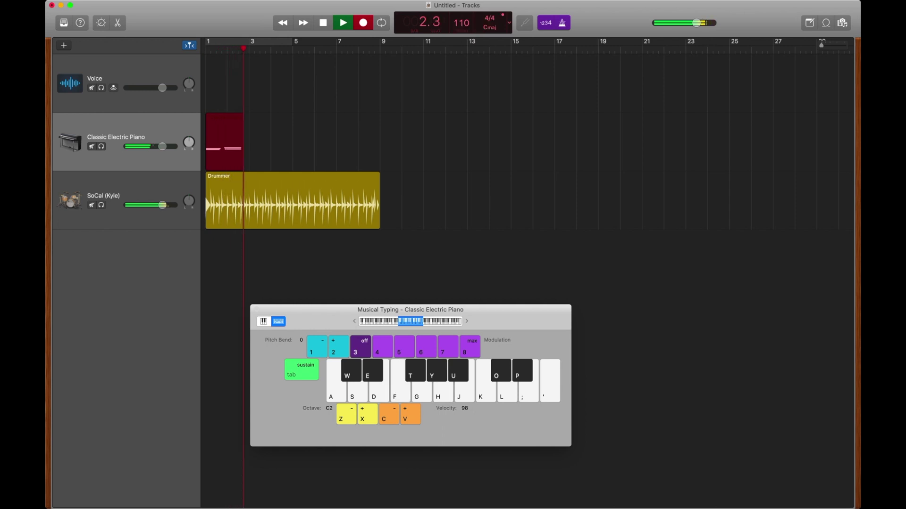
key("f")
key("h")
key("g")
key("j")
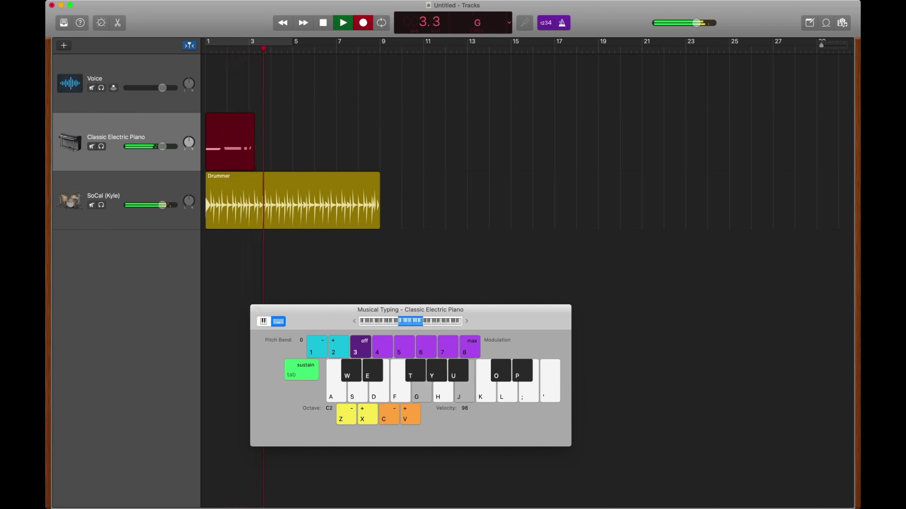
key("h")
key("k")
key("g")
key("j")
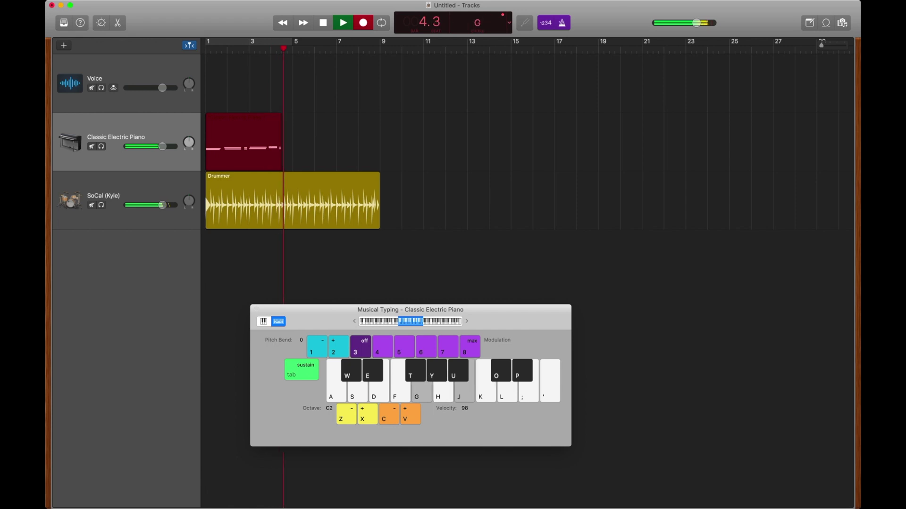
key("f")
key("h")
key("d")
key("g")
key("d")
key("g")
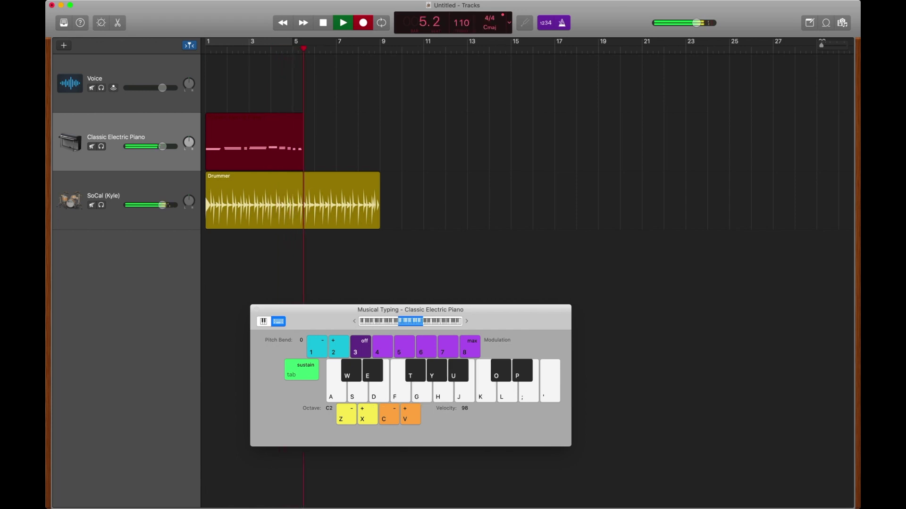
key("d")
key("g")
key("s")
key("f")
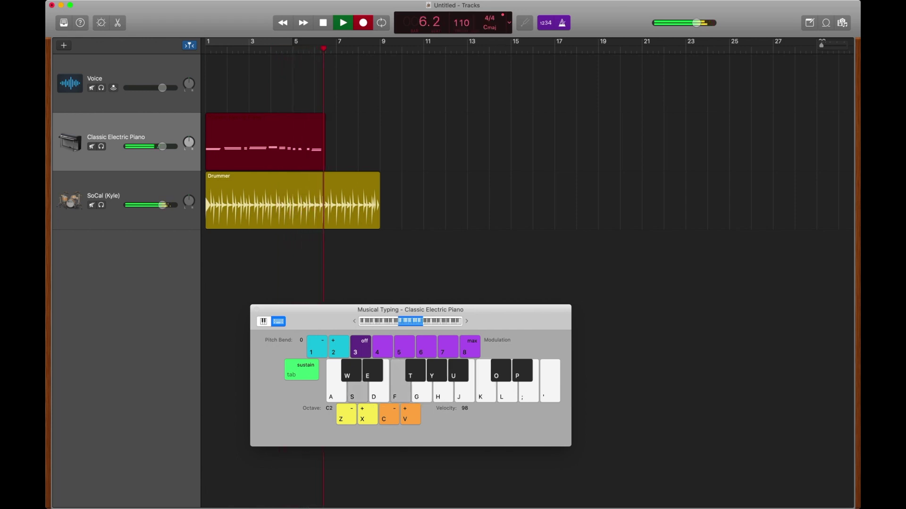
key("d+g")
key("a+d")
key("a+d")
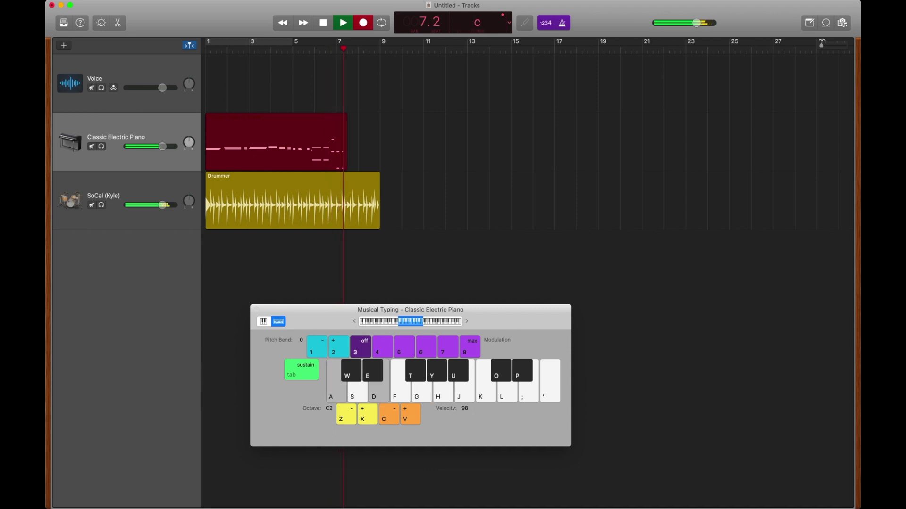
key("a+d")
key("a+d")
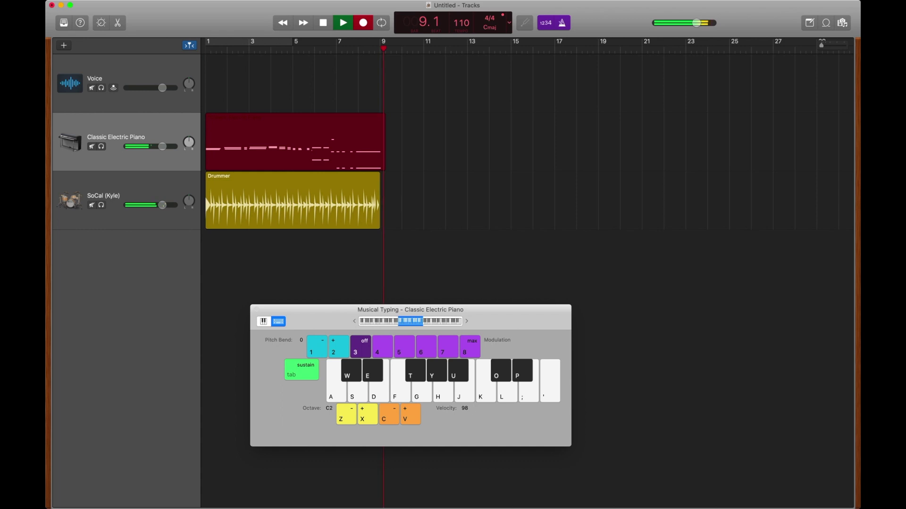
- Stop recording, close Musical Typing, and return the playhead to the start
key("space")
key("super+k")
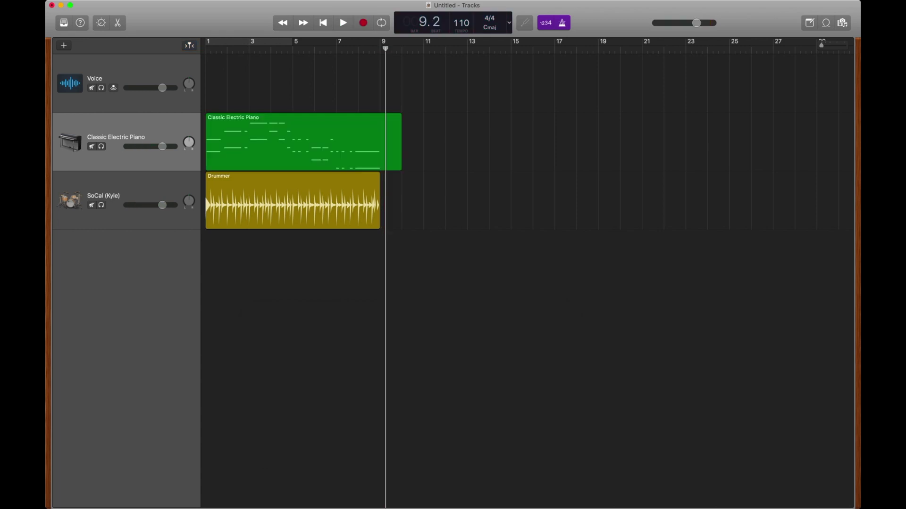
key("Return")
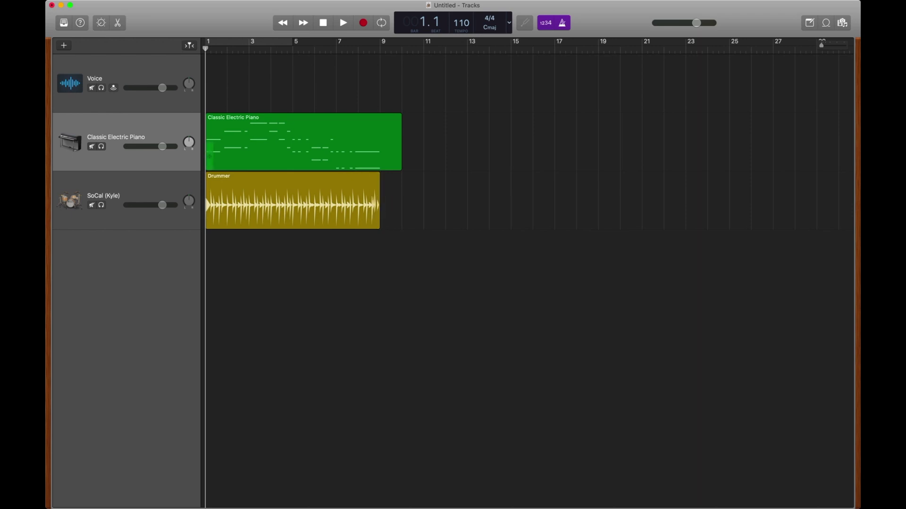
- Select all 34 piano notes in the Piano Roll, quantize them to 1/8 note, and play back
double_click(271, 137)
left_click(237, 412)
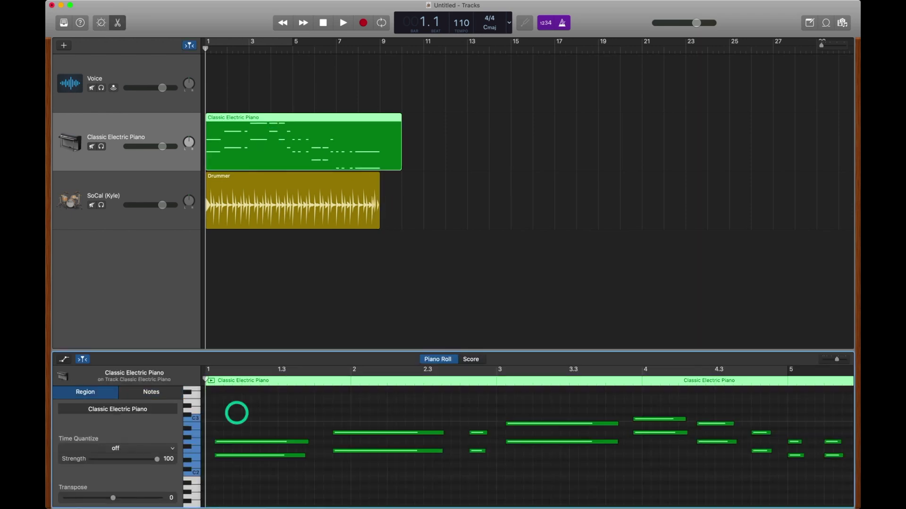
left_click_drag(246, 400, 738, 487)
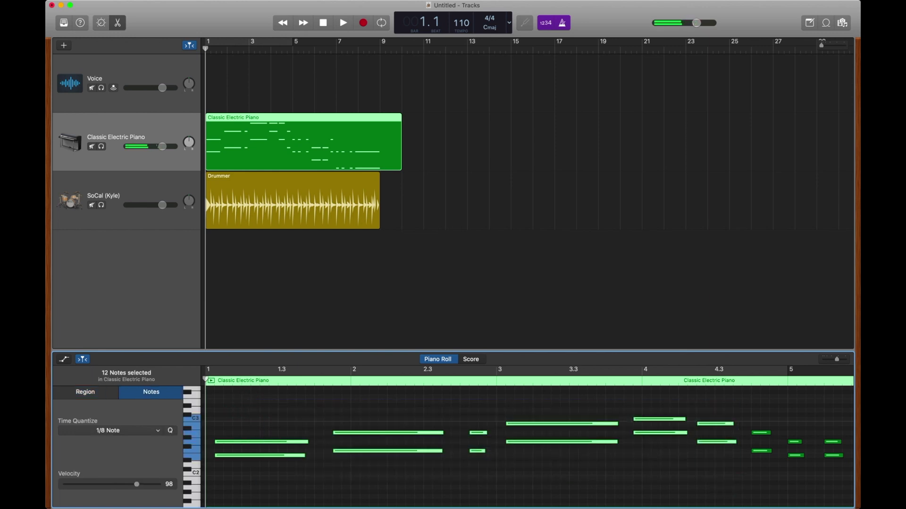
left_click(252, 417)
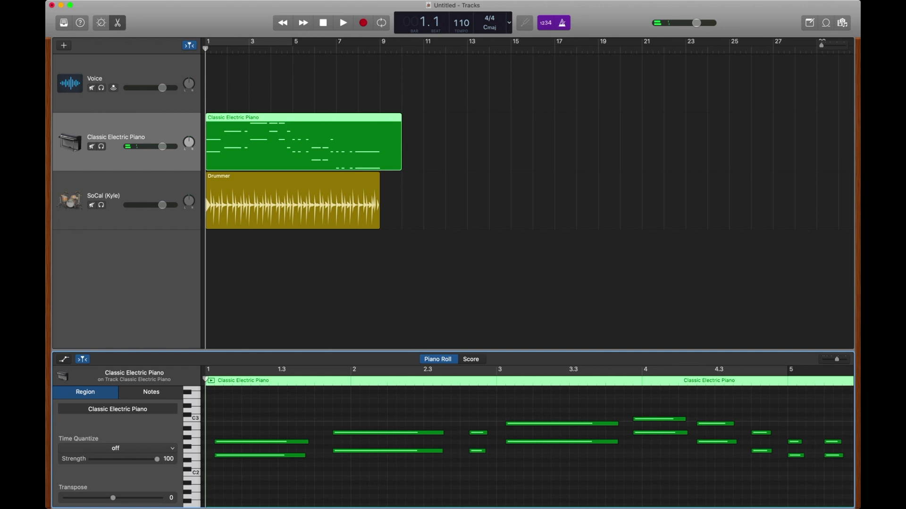
key("super+a")
left_click(170, 430)
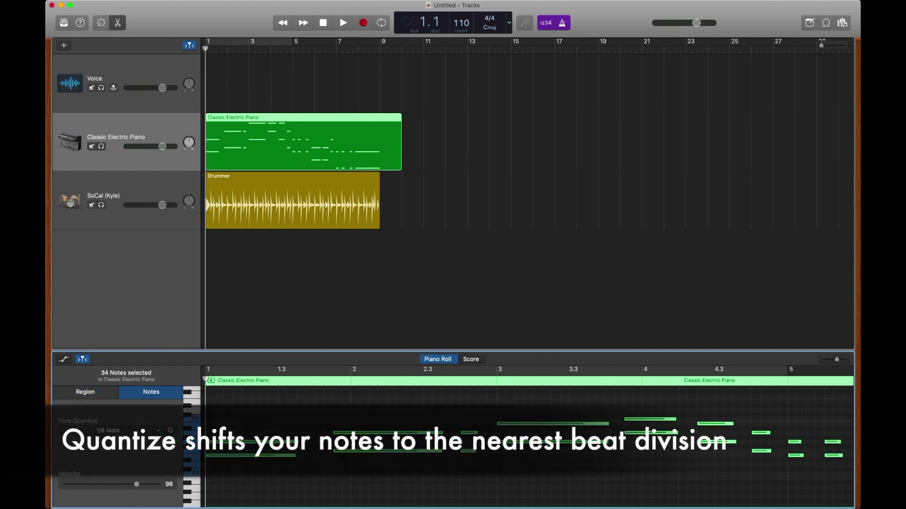
key("space")
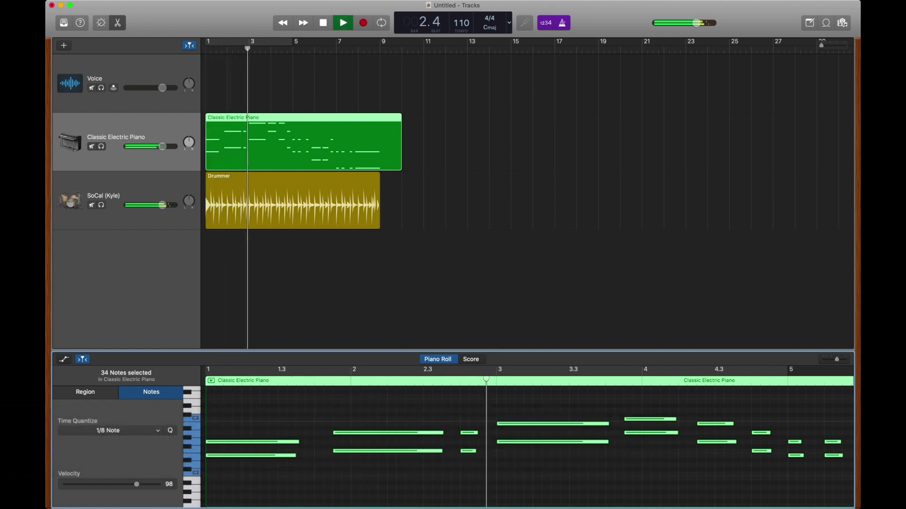
key("space")
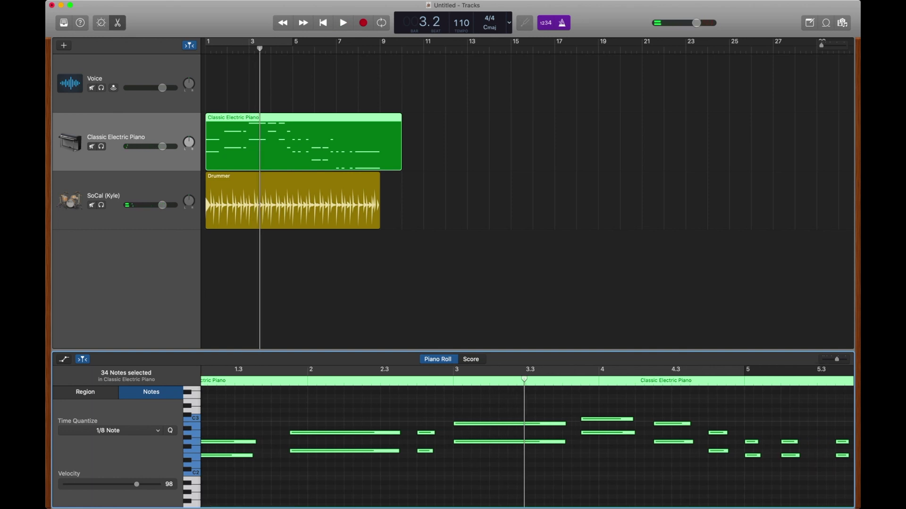
- Turn off count-in and metronome, and set the tempo to 125 then 146
left_click(547, 22)
left_click(563, 22)
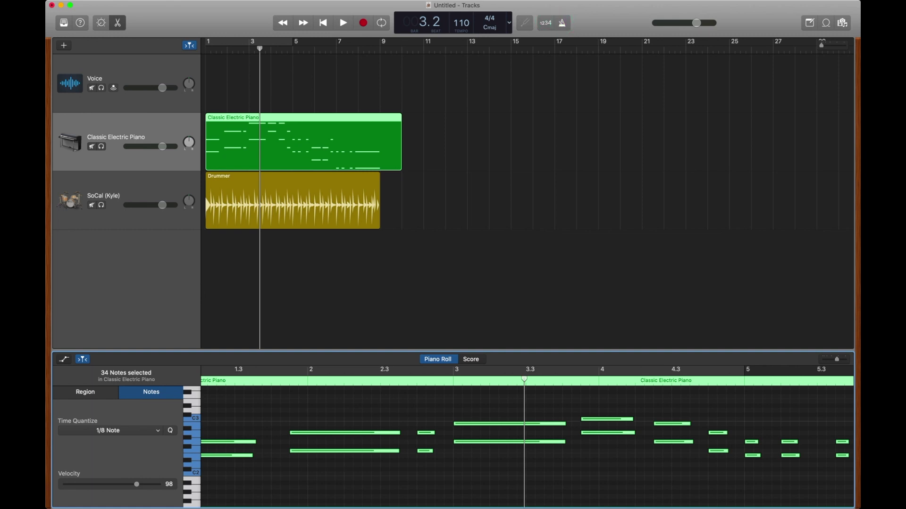
left_click(461, 22)
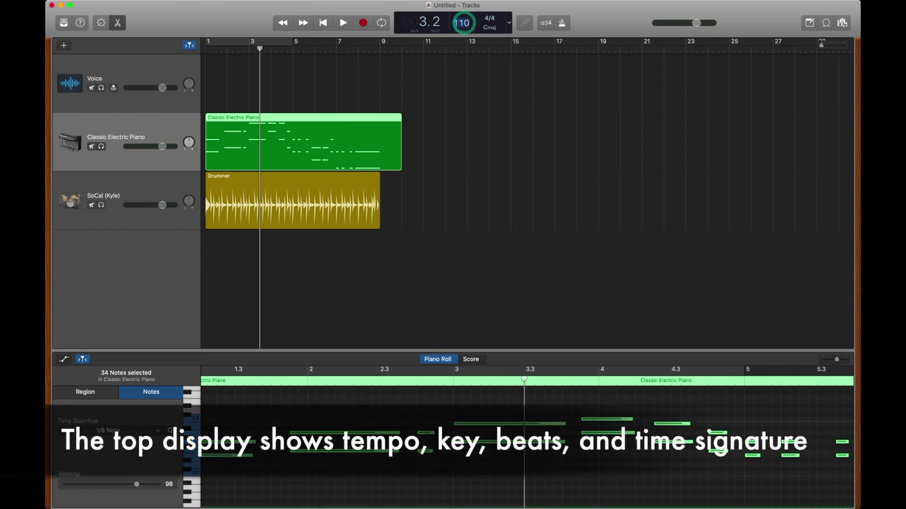
type("125")
key("Return")
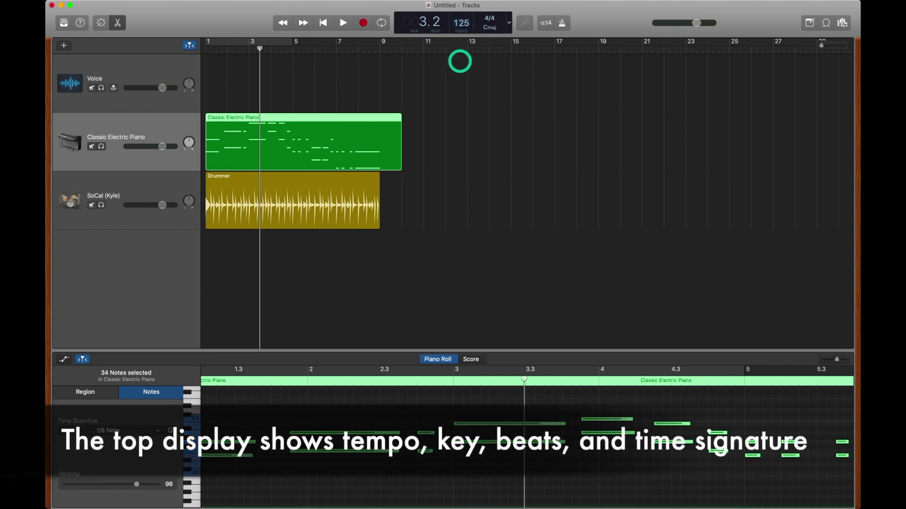
left_click_drag(460, 61, 461, 4)
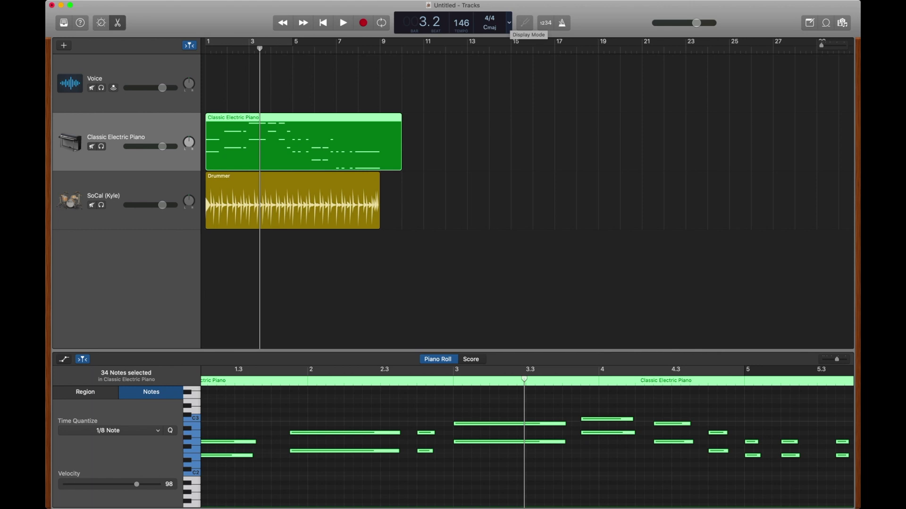
- Try the display modes, ending with Beats & Time
left_click(509, 23)
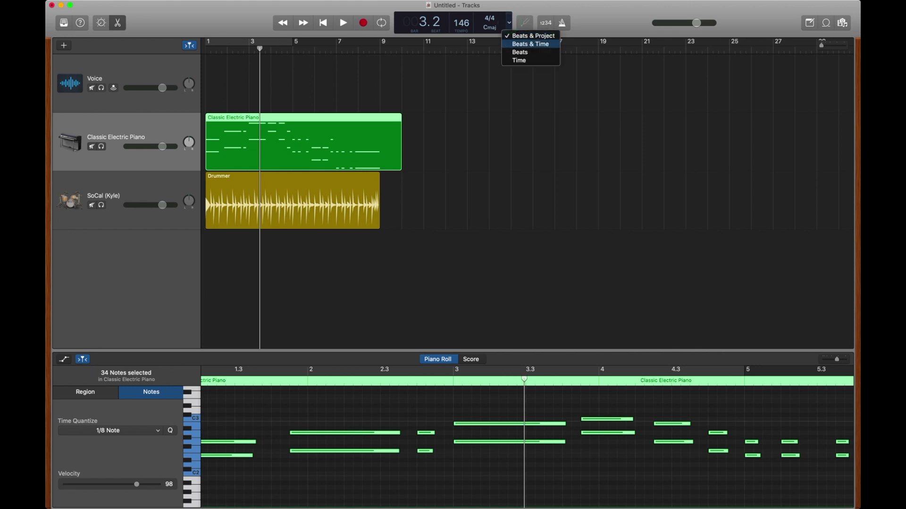
left_click(530, 44)
left_click(509, 22)
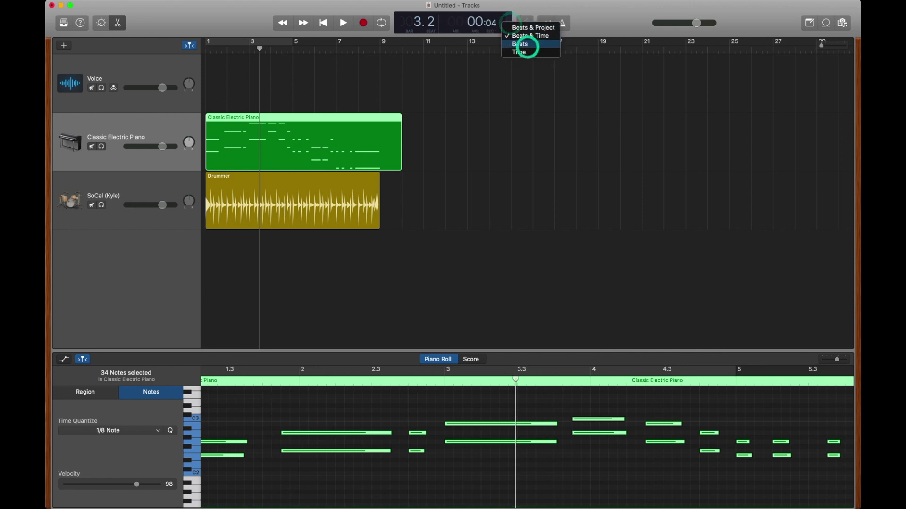
left_click(523, 44)
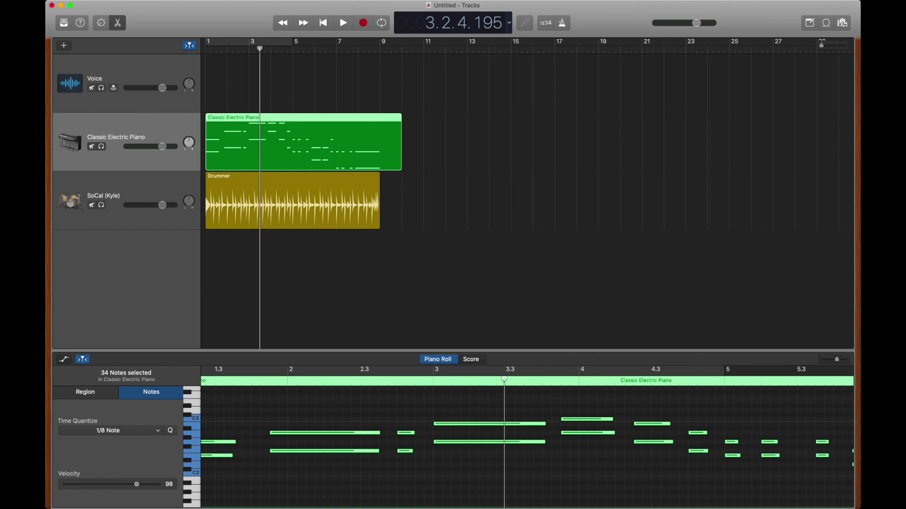
left_click(509, 22)
left_click(525, 44)
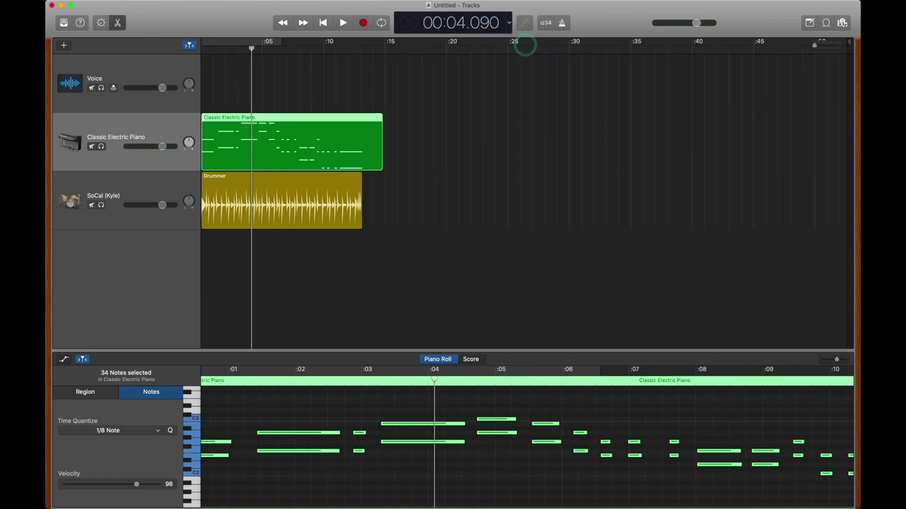
left_click_drag(251, 47, 200, 56)
left_click(509, 23)
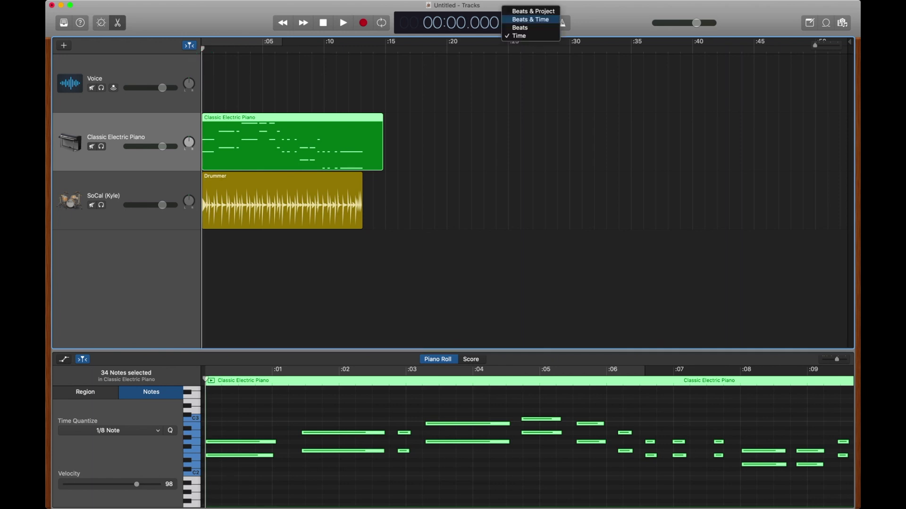
left_click(531, 19)
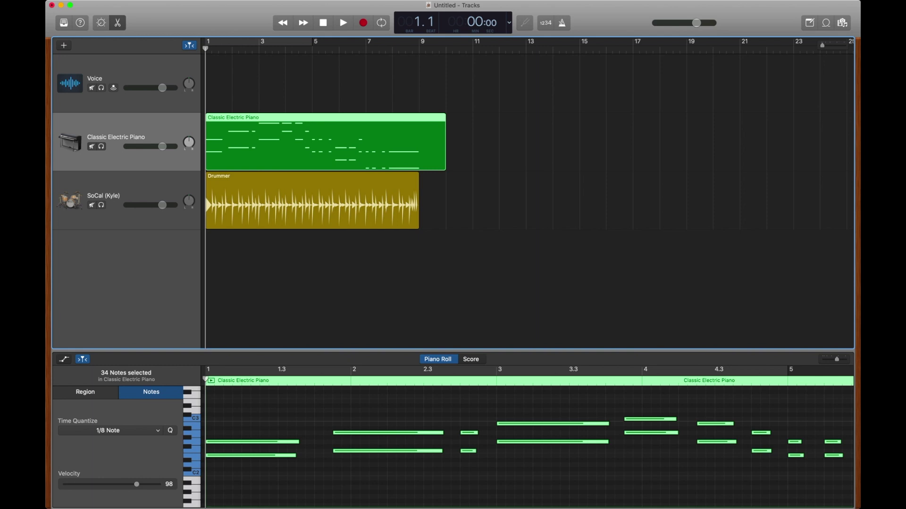
mouse_move(162, 146)
left_mouse_down()
mouse_move(125, 145)
mouse_move(183, 147)
mouse_move(125, 146)
mouse_move(162, 147)
left_mouse_up()
left_click(101, 146)
left_click(101, 146)
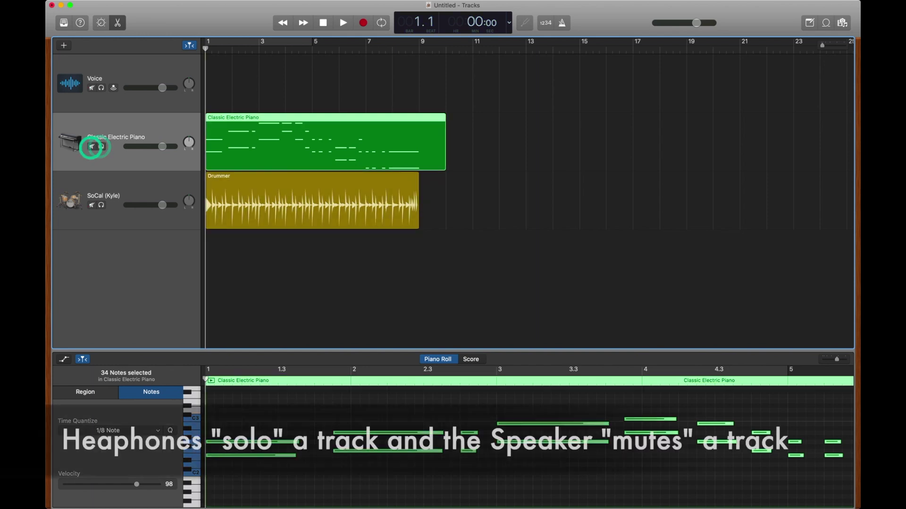
left_click(92, 146)
left_click(92, 146)
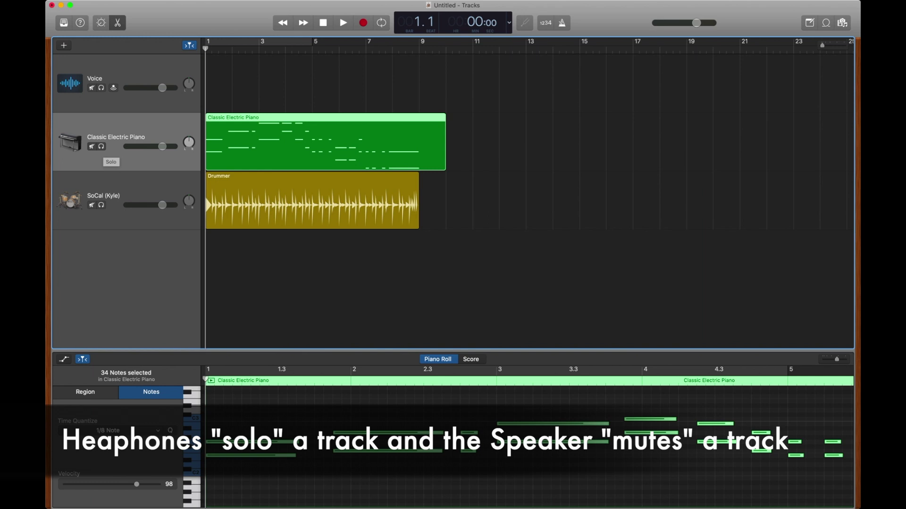
left_click(101, 146)
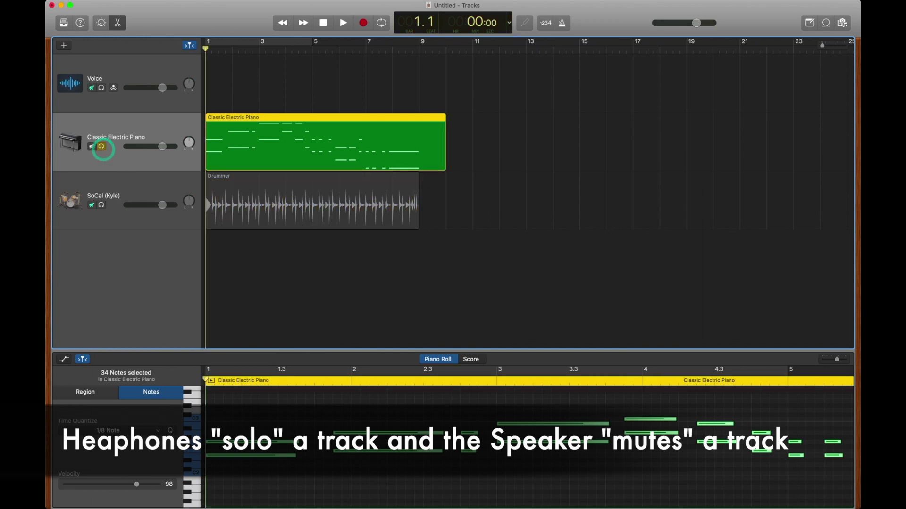
left_click(101, 146)
left_click(92, 147)
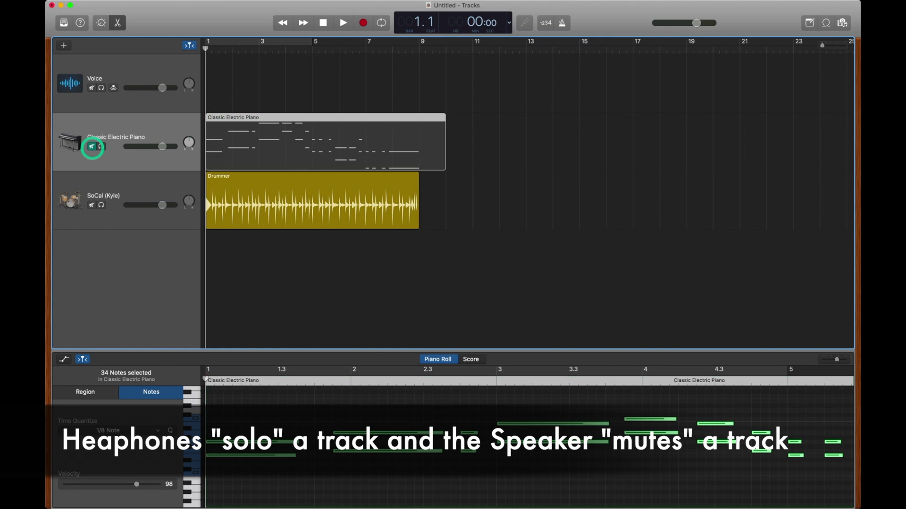
left_click(91, 146)
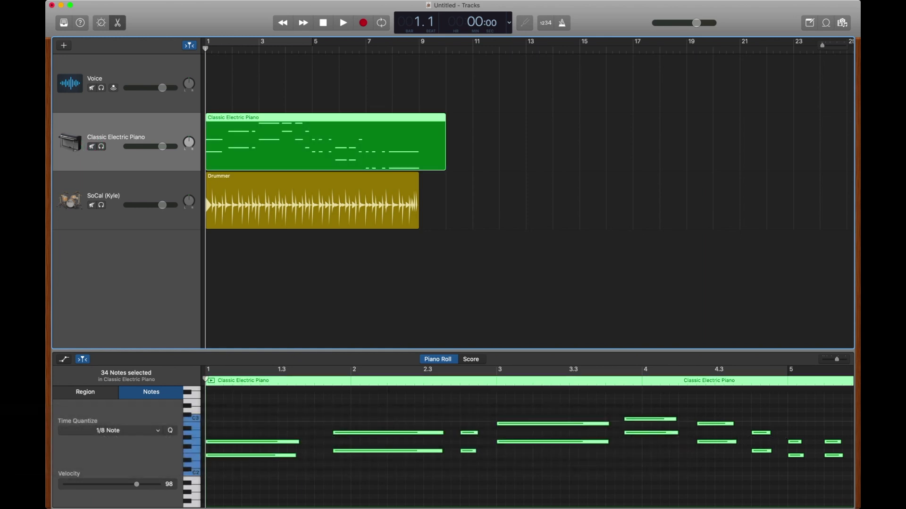
key("space")
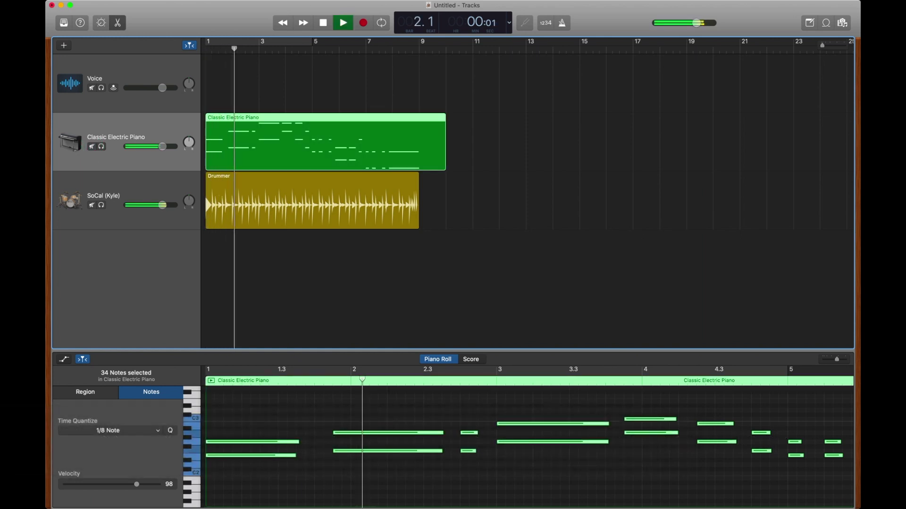
left_click(101, 146)
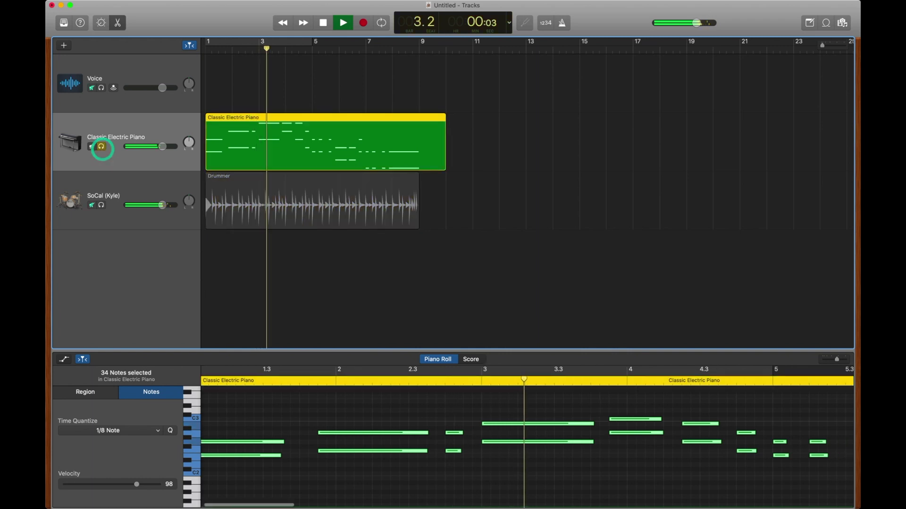
left_click(101, 146)
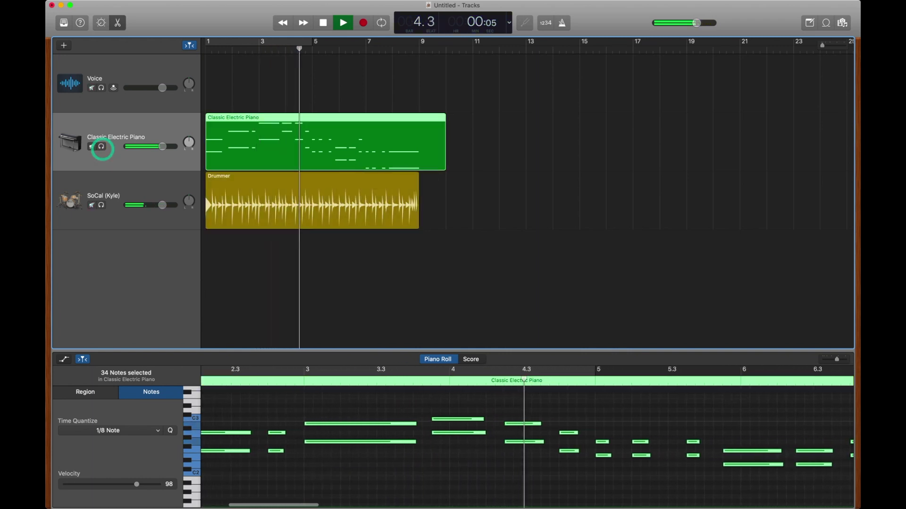
left_click(101, 205)
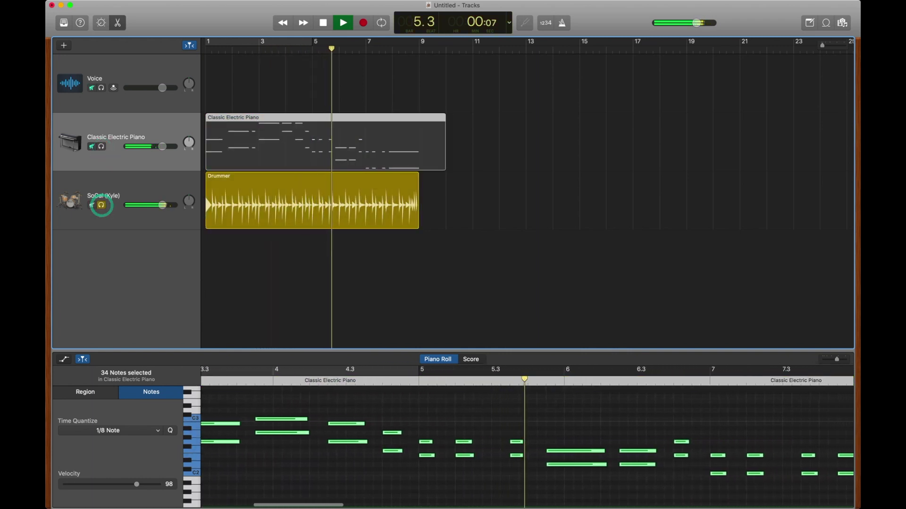
left_click(101, 205)
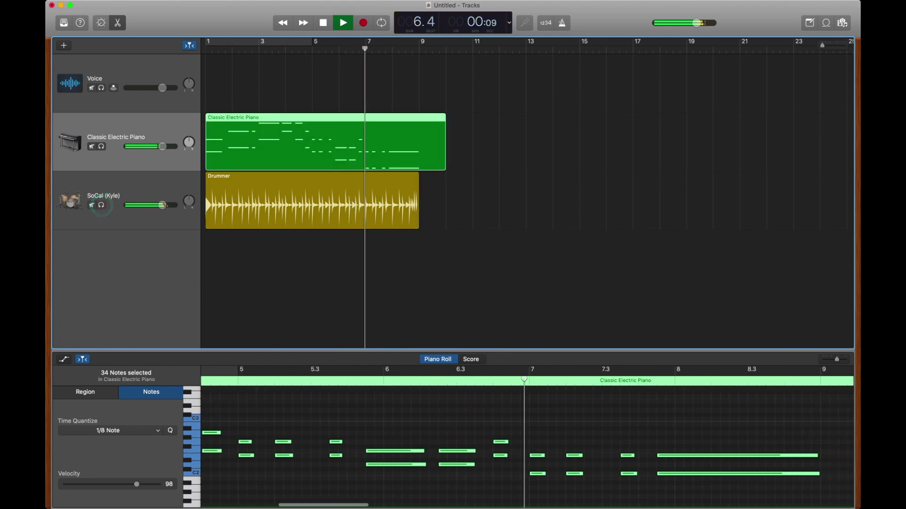
left_click(91, 147)
left_click(91, 147)
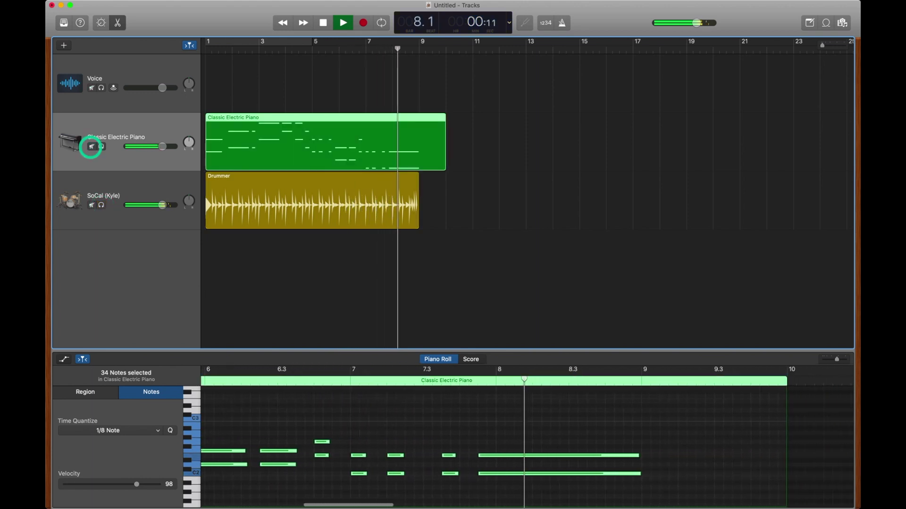
key("space")
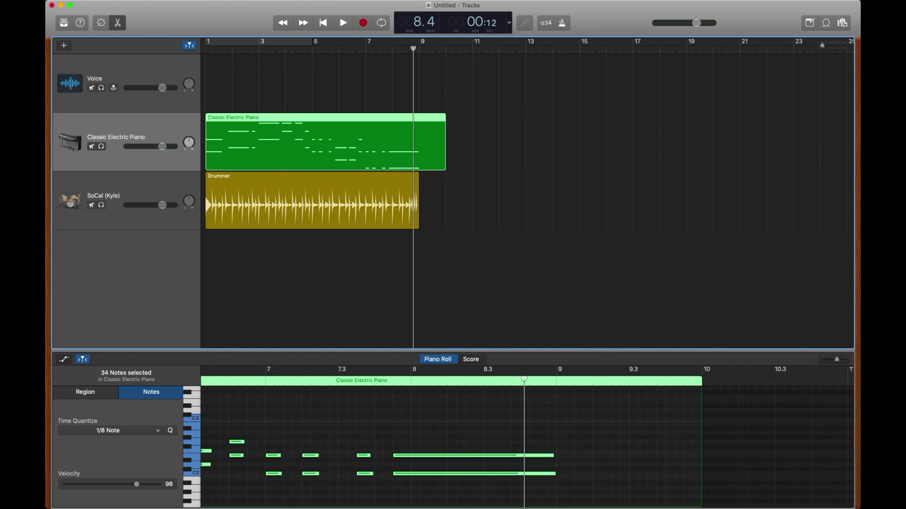
- Pan piano right (~+63) and drummer left (-64), lowering both volumes, piano to -7.6 dB
left_click_drag(189, 142, 187, 102)
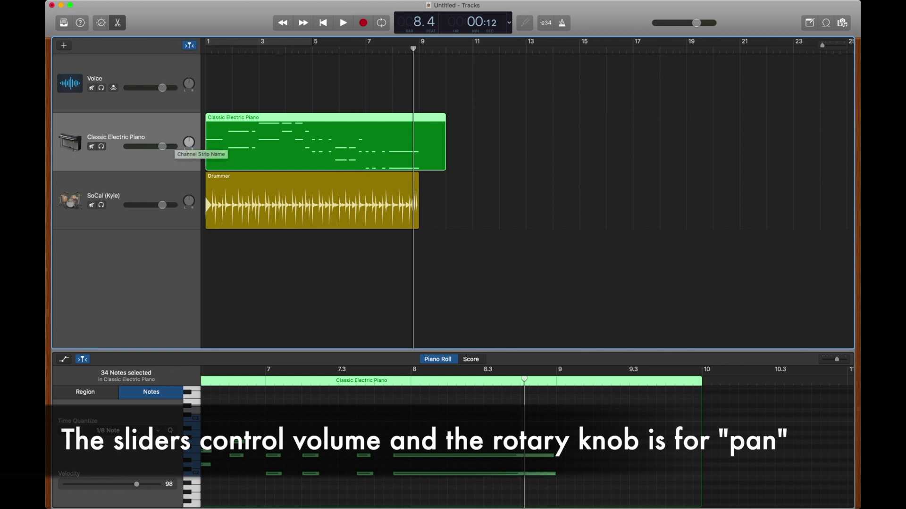
key("Return")
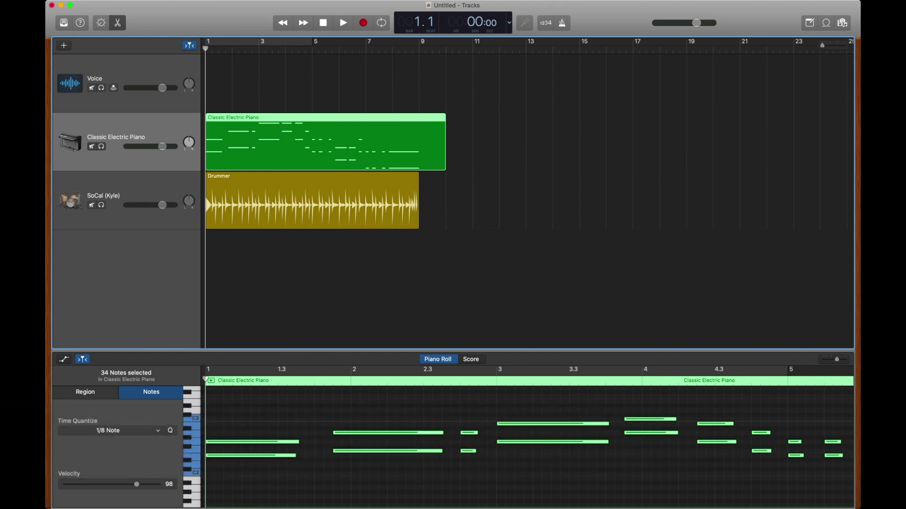
key("space")
left_click_drag(163, 148, 107, 151)
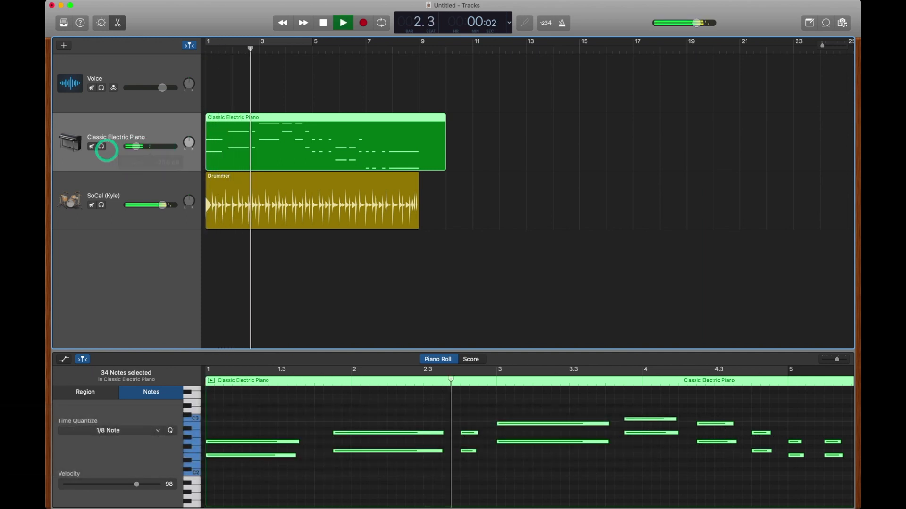
left_click_drag(162, 205, 188, 108)
left_click(191, 203)
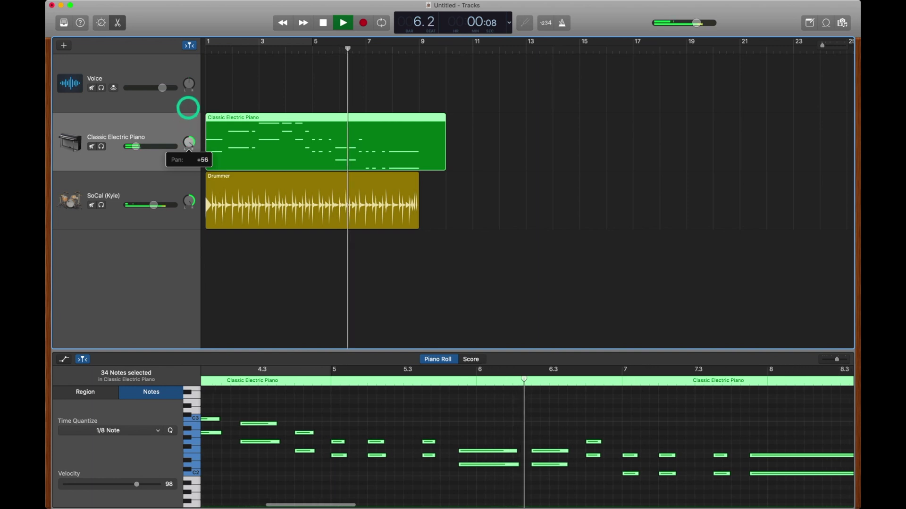
mouse_move(190, 203)
left_mouse_down()
mouse_move(190, 274)
mouse_move(184, 217)
left_mouse_up()
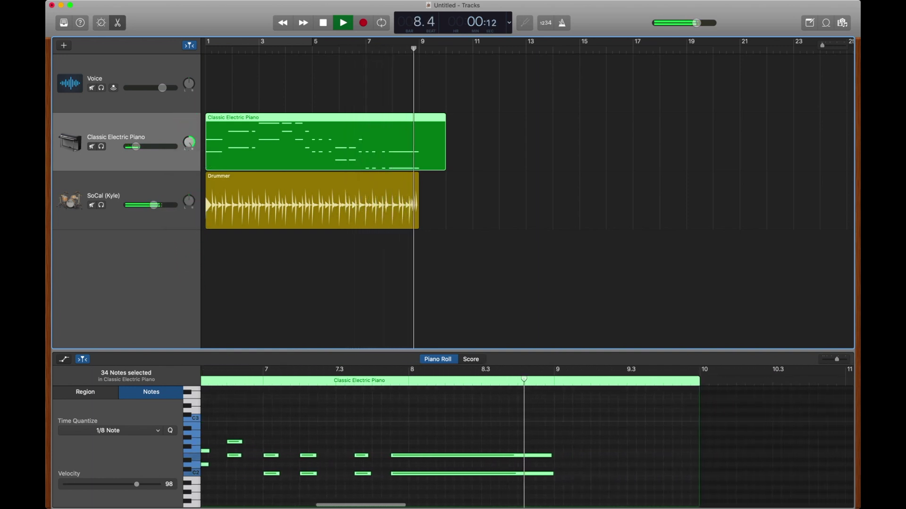
key("space")
left_click_drag(135, 147, 171, 148)
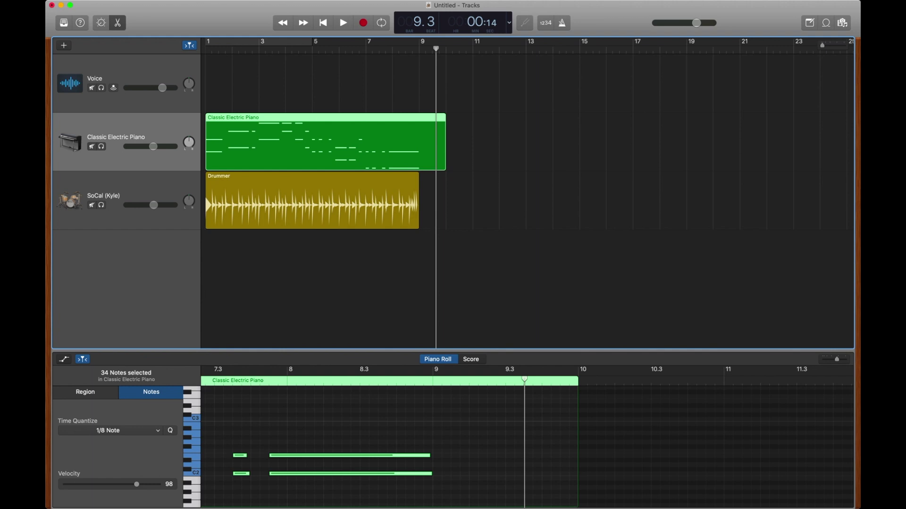
- Mark a cycle range in the ruler, toggling Cycle mode on and off several times
left_click_drag(228, 41, 275, 41)
left_click(275, 42)
left_click(381, 23)
left_click(381, 23)
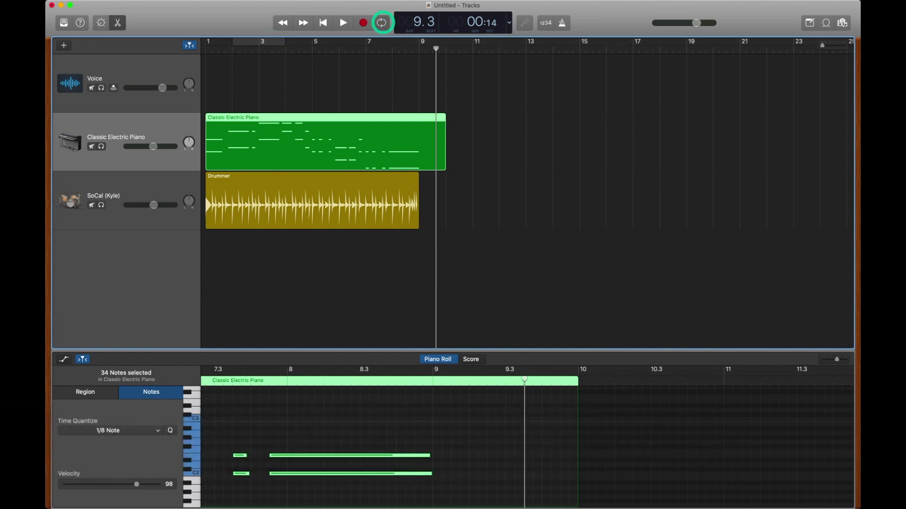
left_click(381, 23)
left_click(381, 23)
- Shorten the cycle range to the opening bars, then loop-play and stop it
left_click(269, 41)
left_click_drag(269, 42, 200, 49)
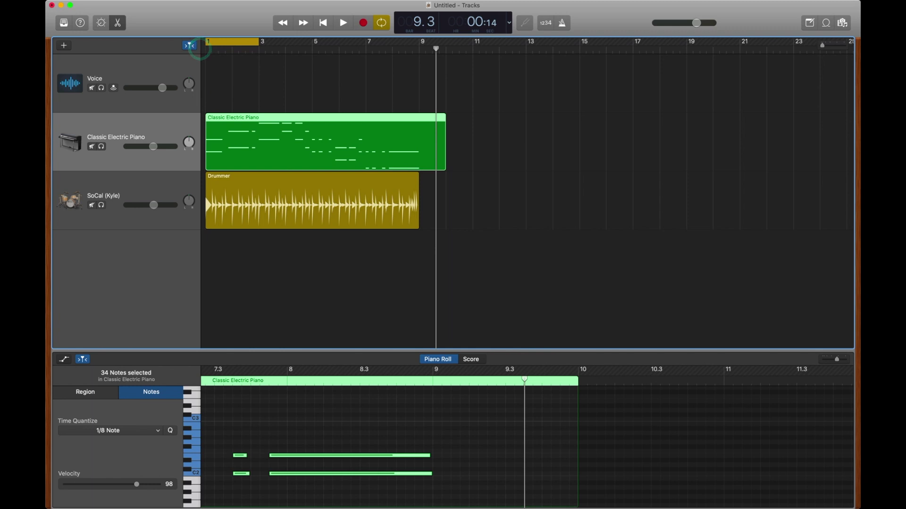
key("space")
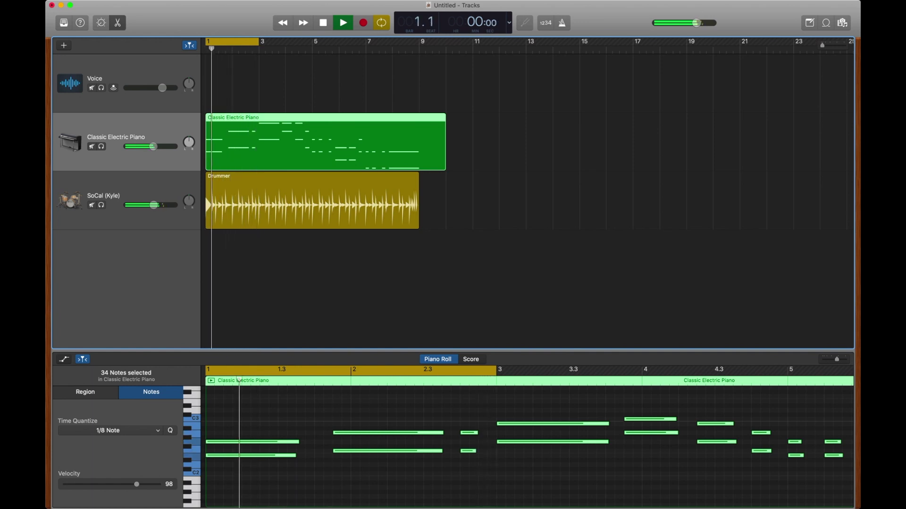
key("space")
- Turn Cycle off and move the piano and Drummer regions together to start at bar 2
key("c")
key("a")
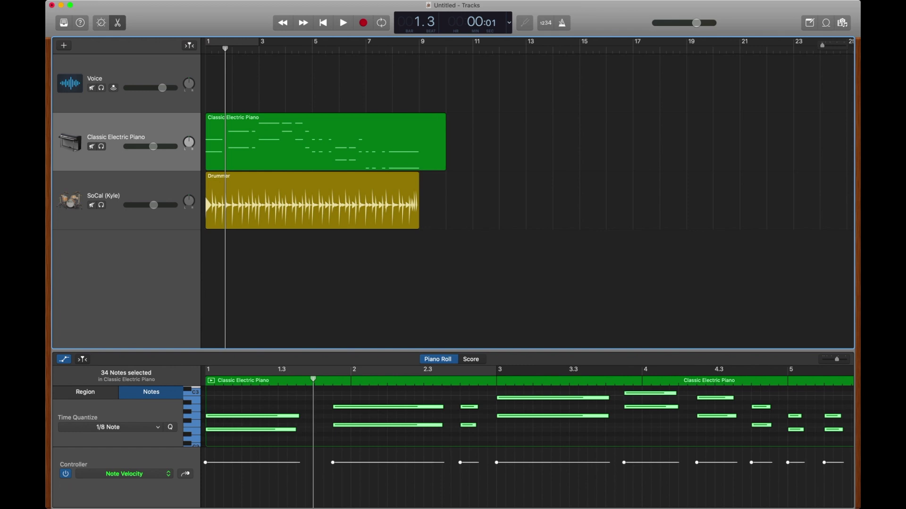
left_click_drag(344, 106, 318, 199)
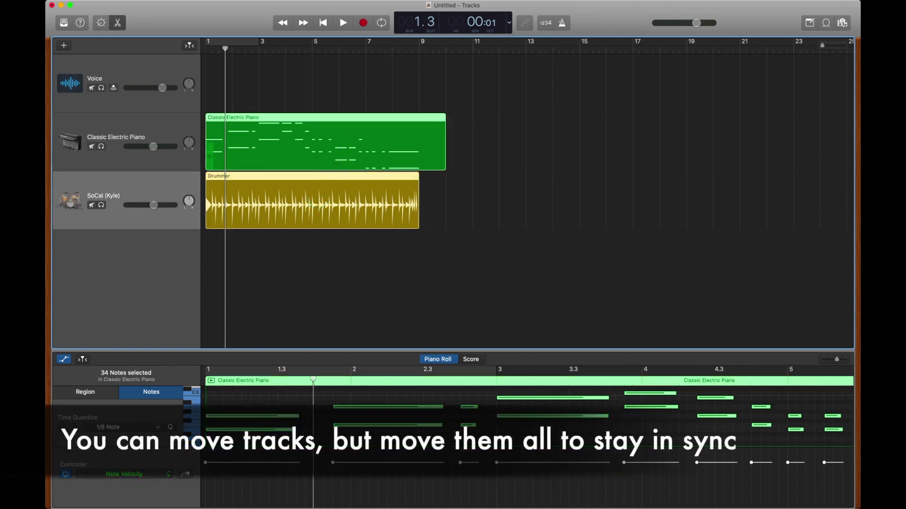
left_click_drag(247, 155, 276, 158)
left_click(265, 88)
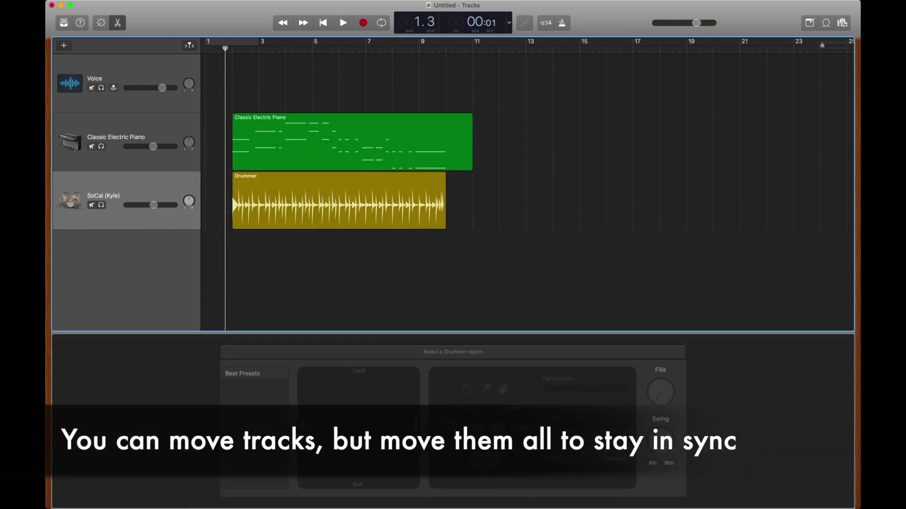
left_click(232, 48)
- Show the Voice track's Smart Controls at song start, enable input monitoring and set its record level
left_click(153, 66)
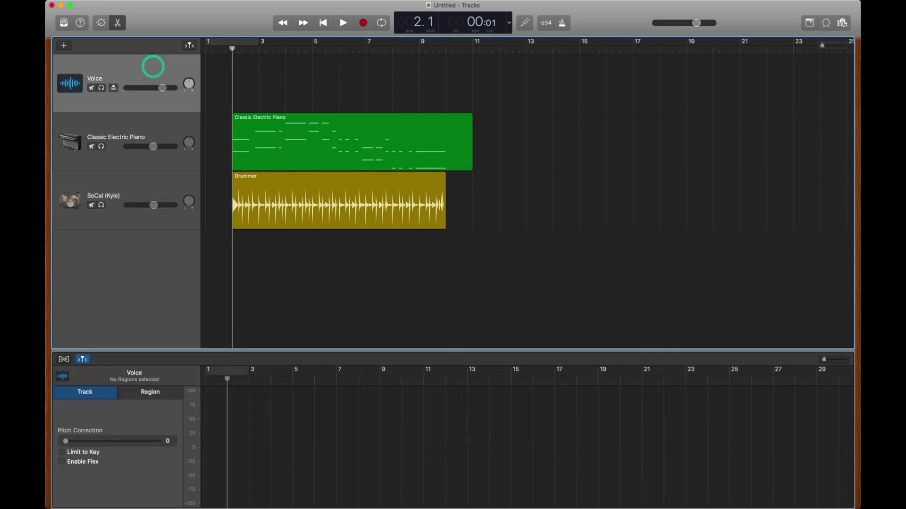
key("Return")
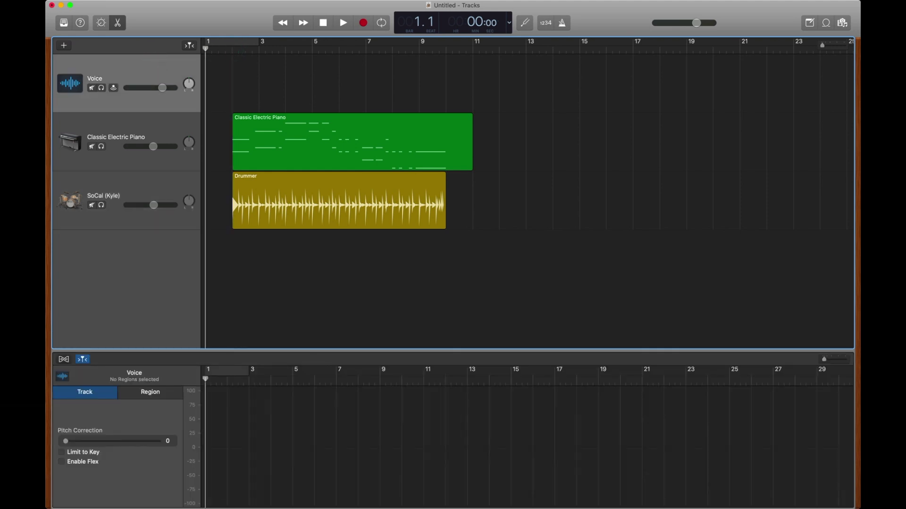
key("b")
left_click(123, 72)
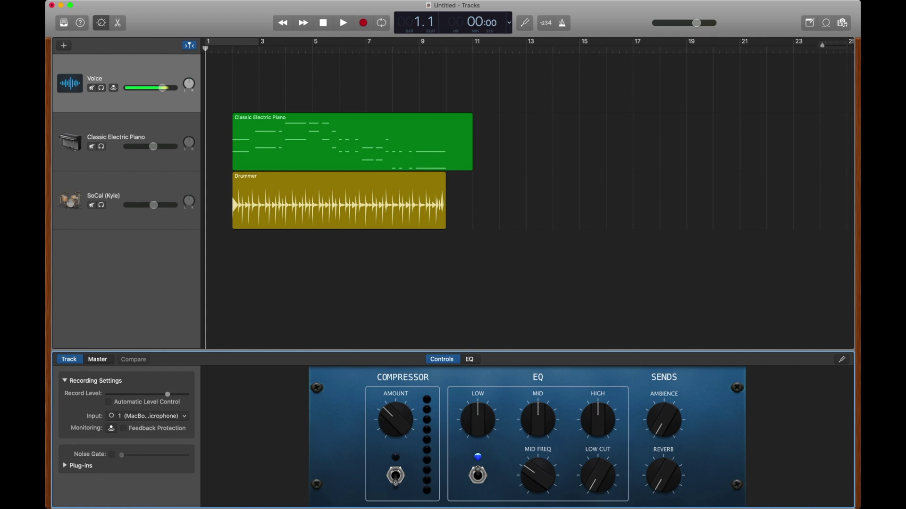
left_click(163, 89)
left_click(143, 76)
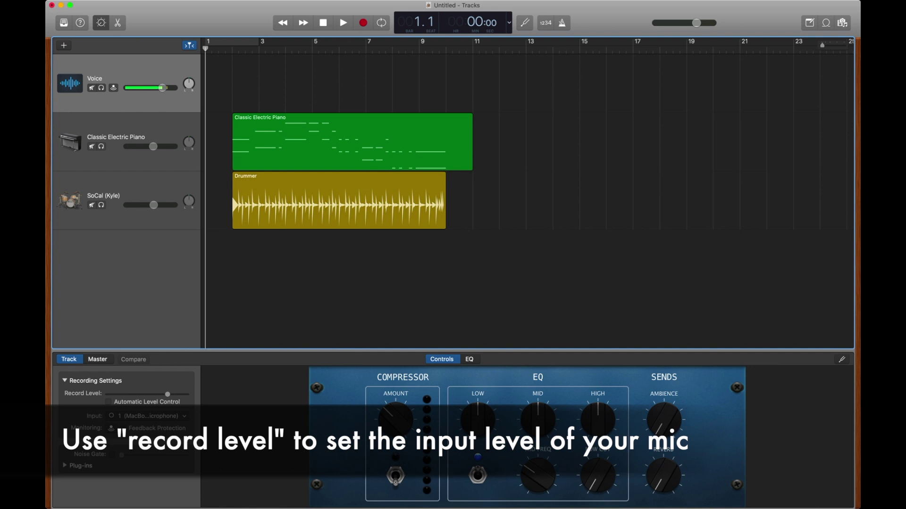
left_click(168, 395)
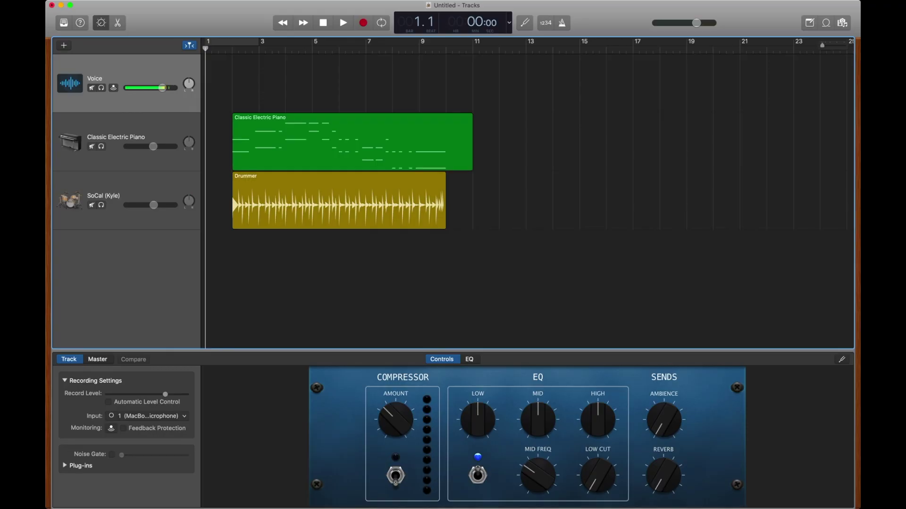
- Check the Voice track's microphone input source and tick Feedback Protection
left_click(172, 415)
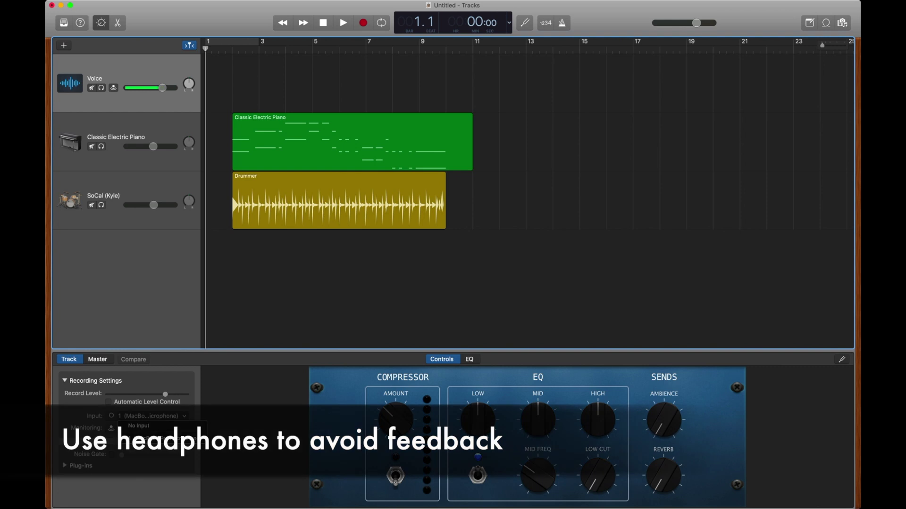
left_click(196, 401)
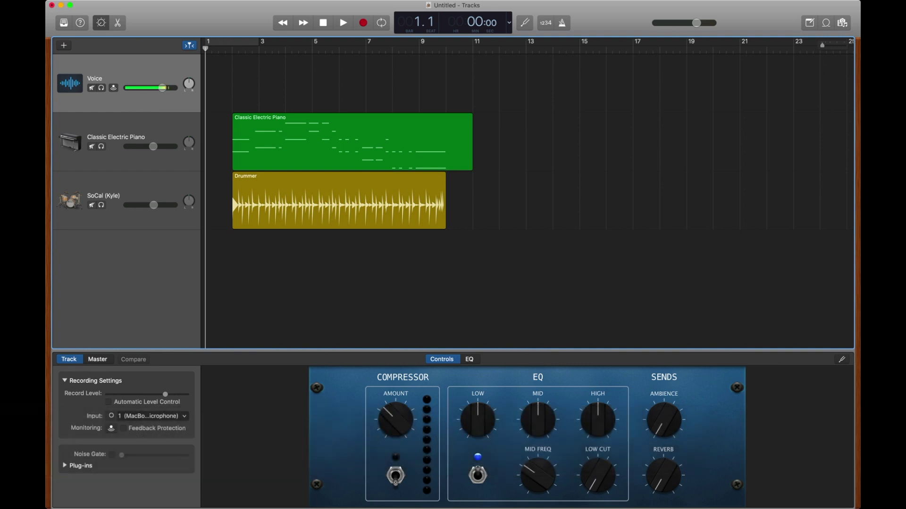
left_click(123, 428)
- Turn Feedback Protection off, lower the Voice fader and leave input monitoring off
left_click(123, 429)
left_click_drag(162, 88, 135, 87)
left_click(113, 88)
left_click(113, 88)
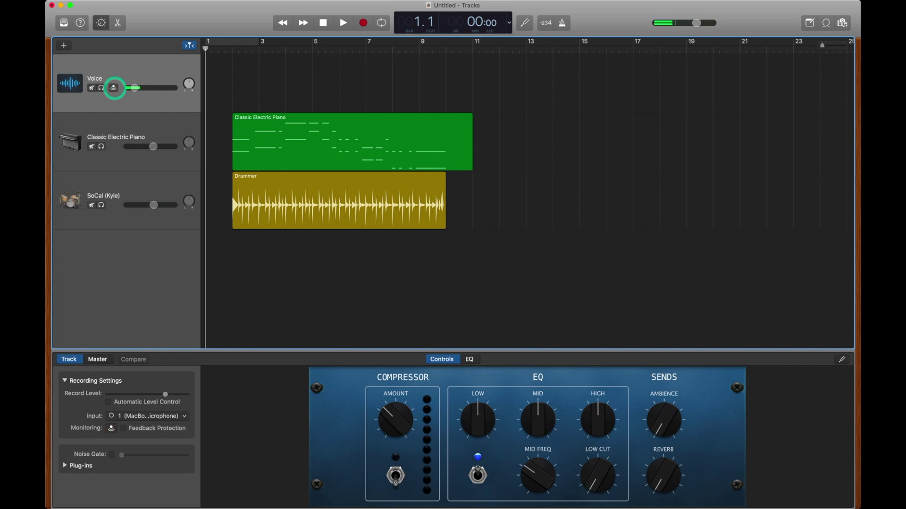
left_click(114, 87)
left_click(114, 88)
left_click(114, 88)
left_click(113, 87)
- Record a short voice intro onto the Voice track from bar 1, then stop
key("r")
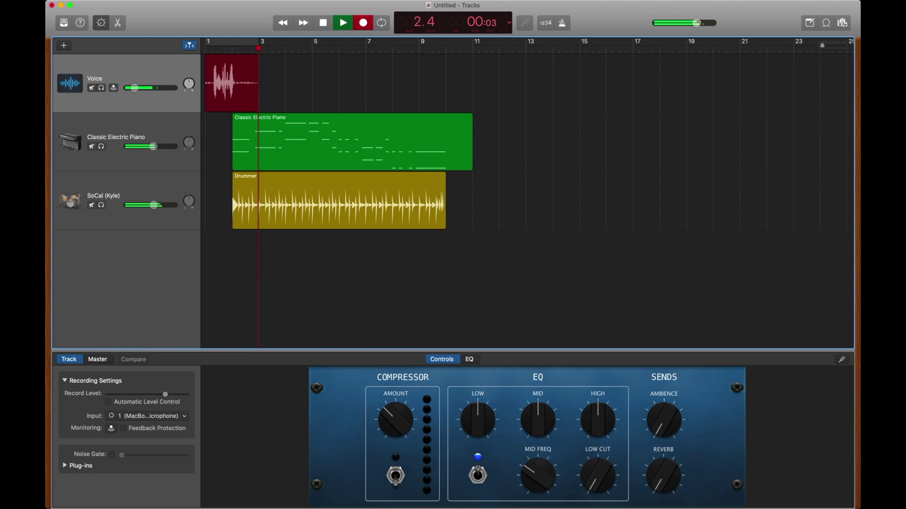
key("space")
left_click(141, 160)
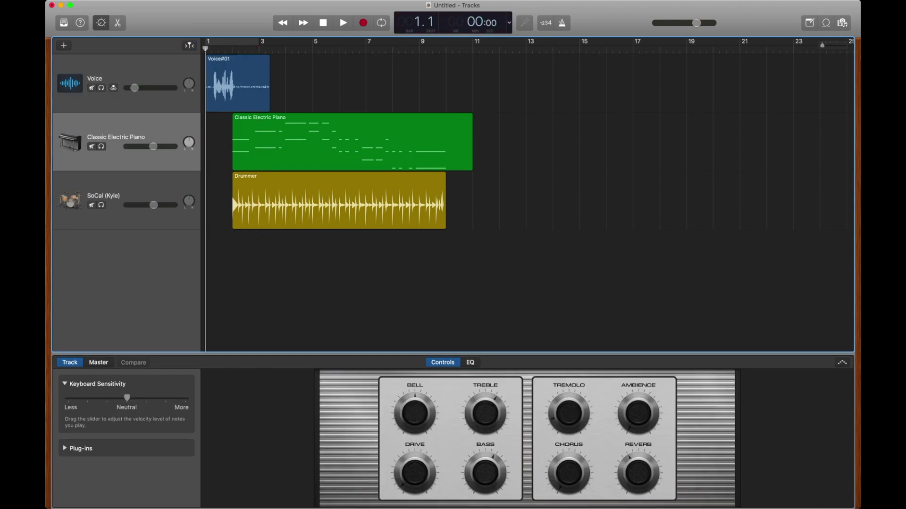
- Raise the Voice level and pan it to -10, pan the piano, and set master to -1.0 dB
left_click_drag(141, 88, 189, 89)
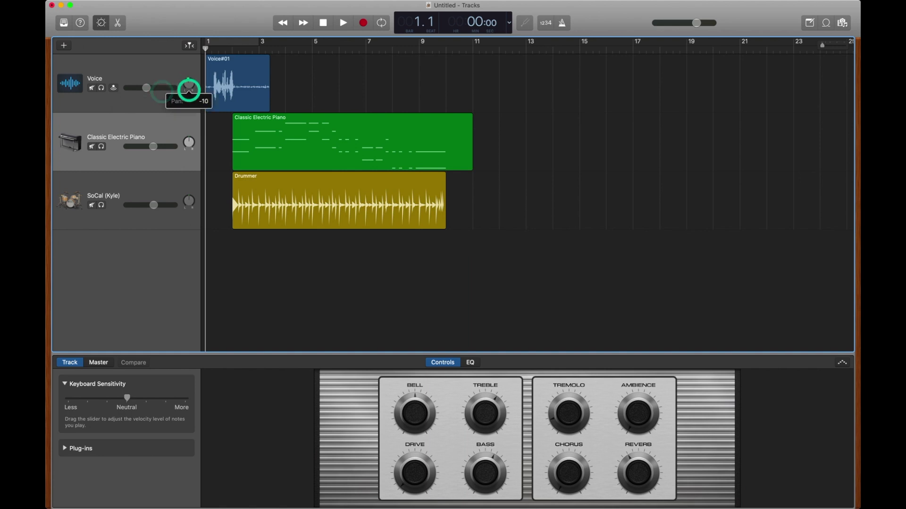
left_click_drag(188, 141, 190, 135)
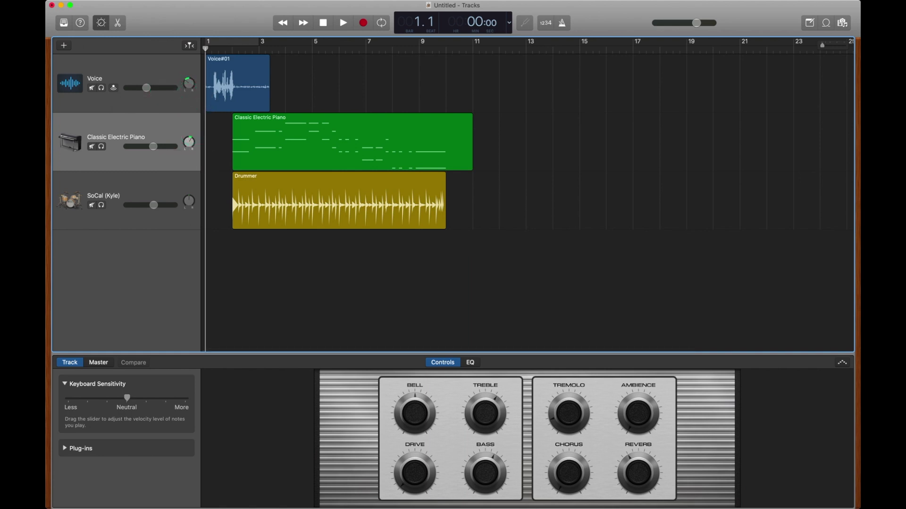
mouse_move(696, 22)
left_mouse_down()
mouse_move(663, 26)
mouse_move(696, 26)
left_mouse_up()
left_click_drag(822, 45, 374, 157)
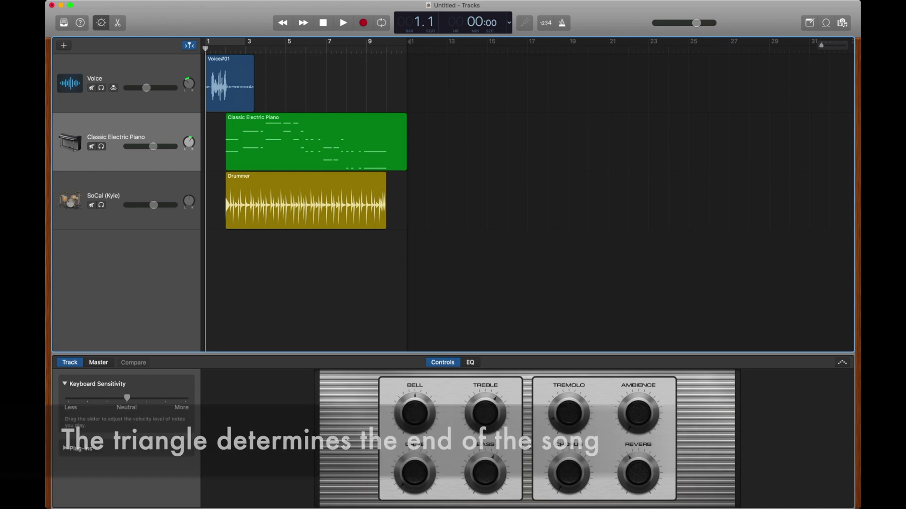
- Start an Export Song to Disk named 'Test Track' with Desktop as the location
left_click(236, 5)
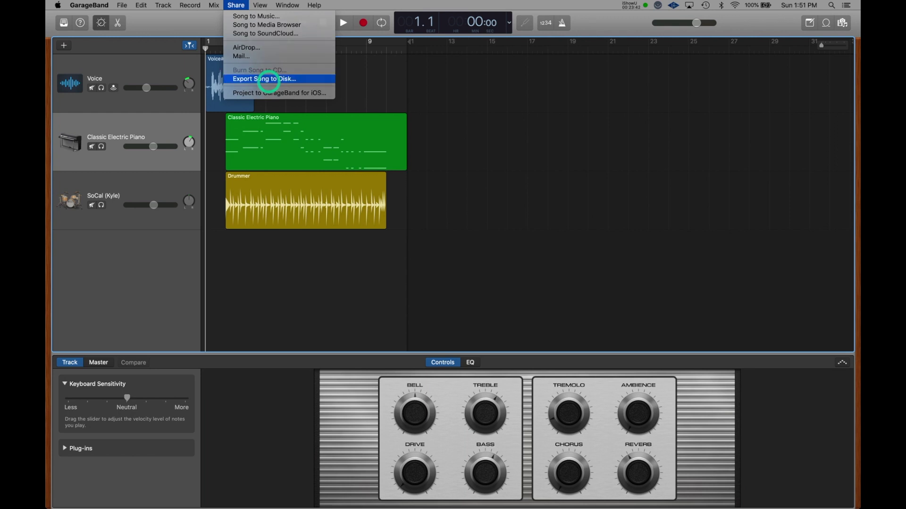
left_click(267, 81)
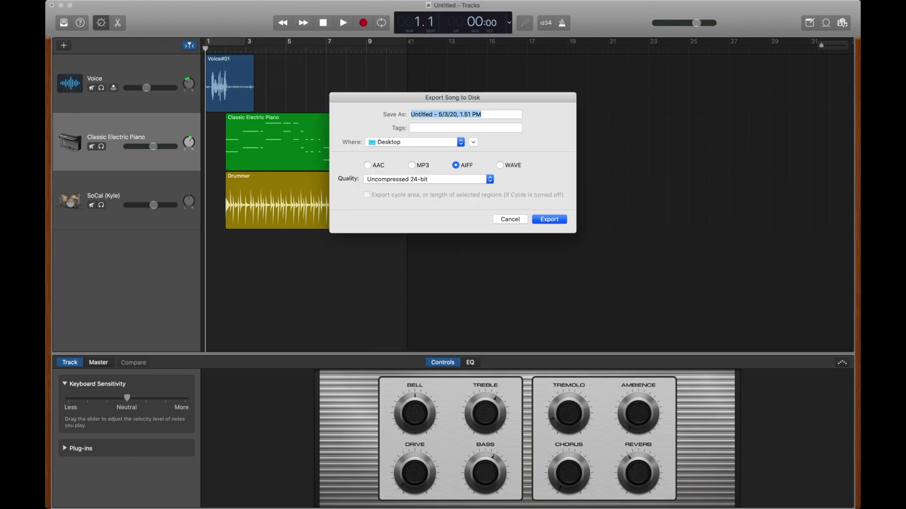
type("Test Track")
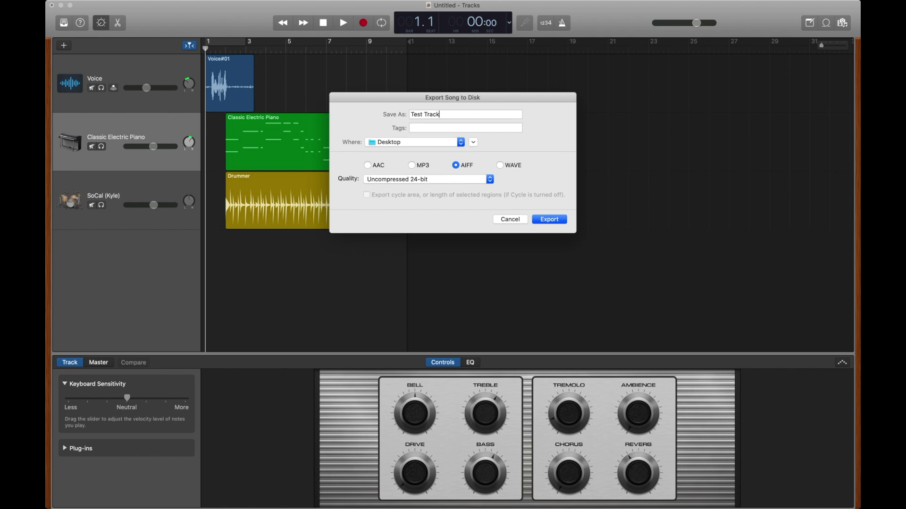
left_click(409, 143)
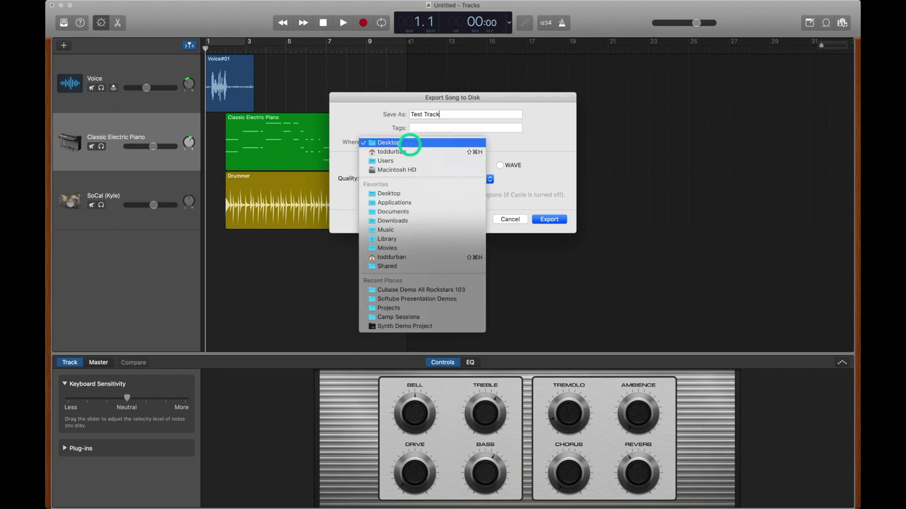
left_click(410, 143)
left_click(412, 164)
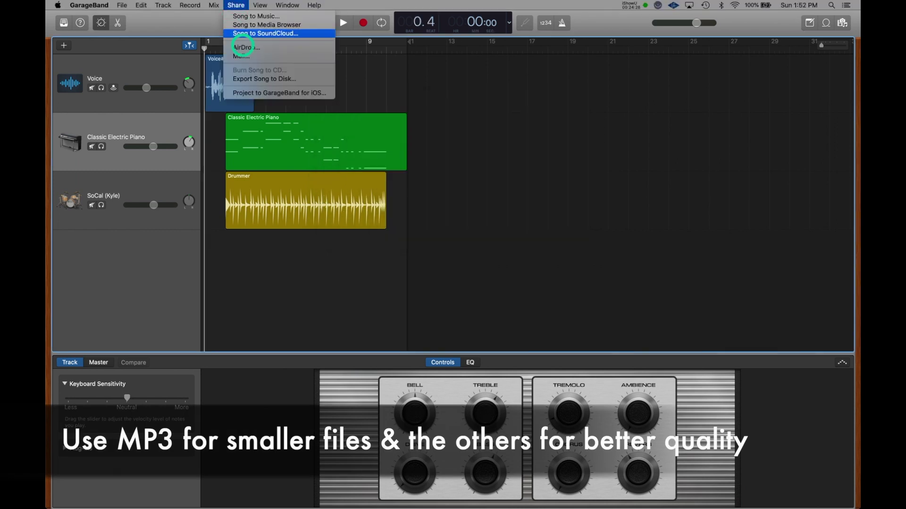
- Export the song as an AIFF file at Uncompressed 24-bit quality
left_click(264, 79)
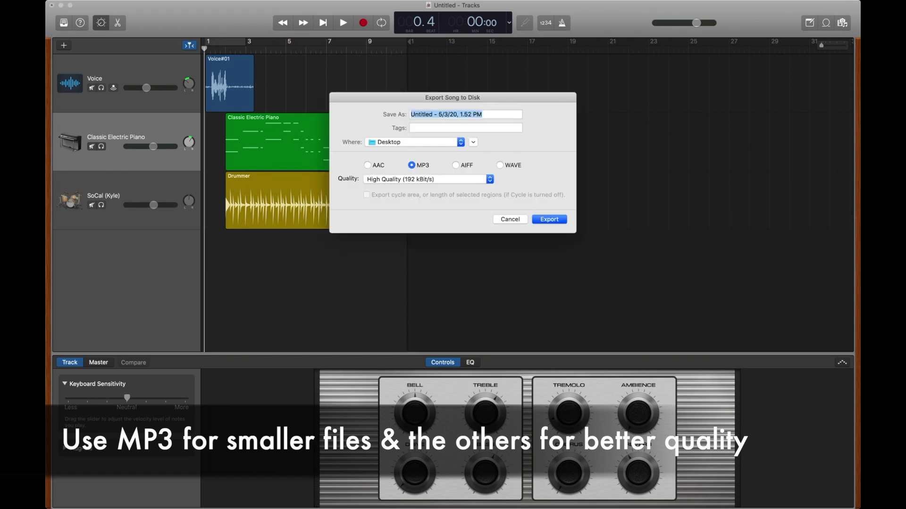
left_click(455, 165)
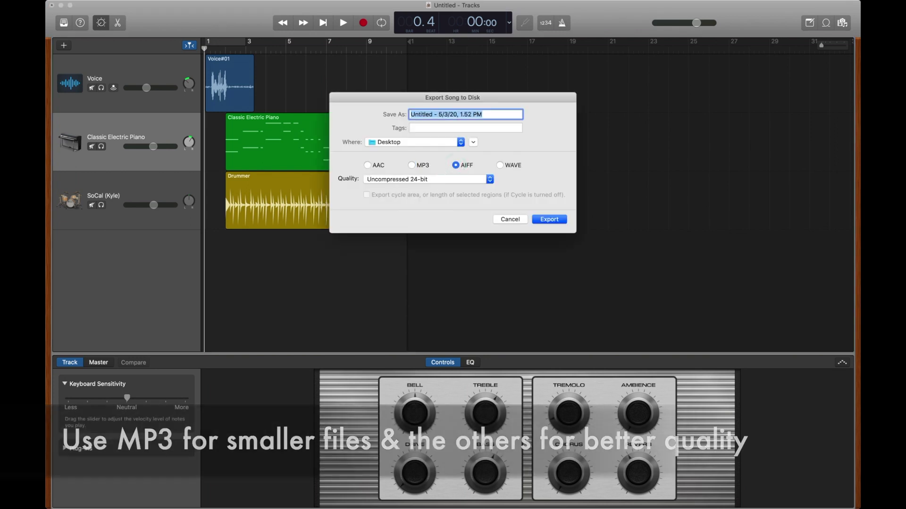
left_click(481, 180)
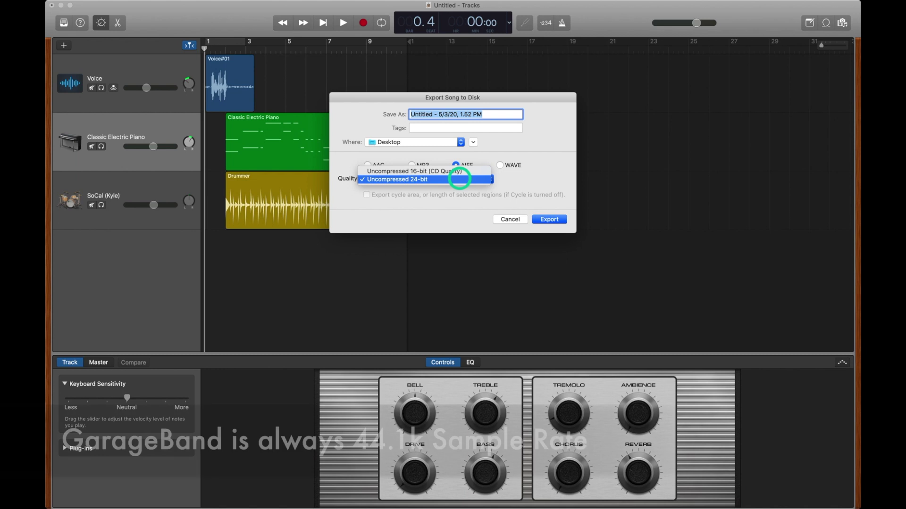
left_click(460, 179)
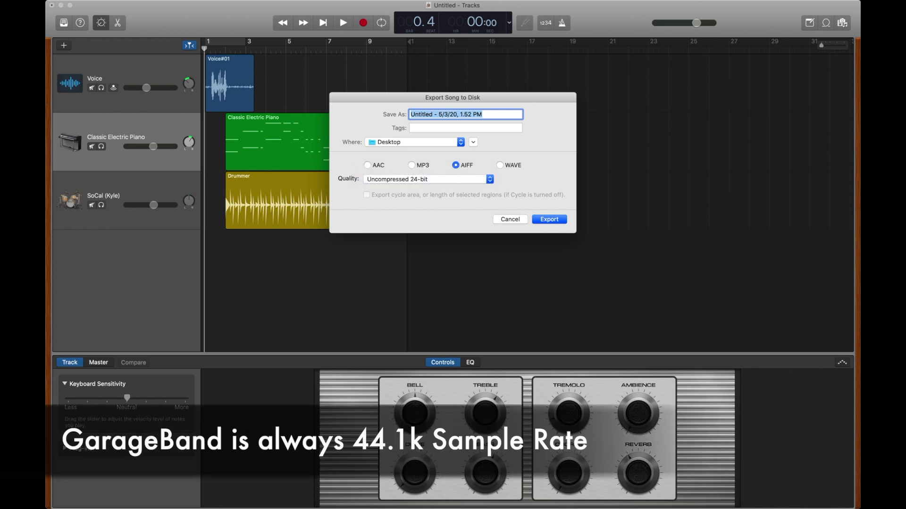
key("Return")
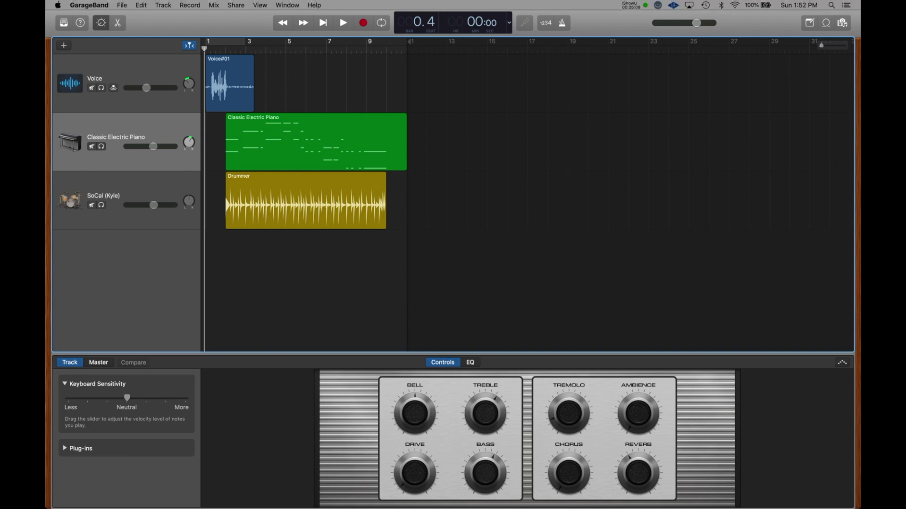
left_click(123, 5)
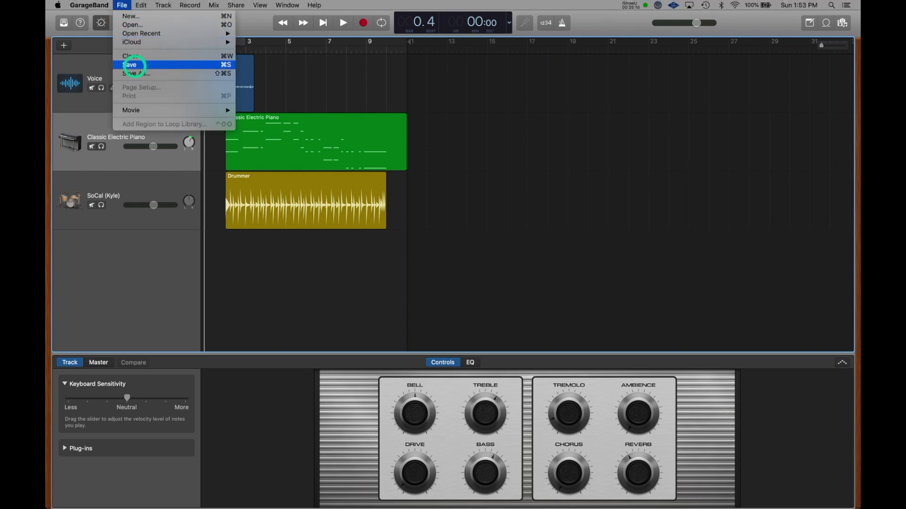
- Save the project as 'Test Project' on the Desktop
left_click(134, 64)
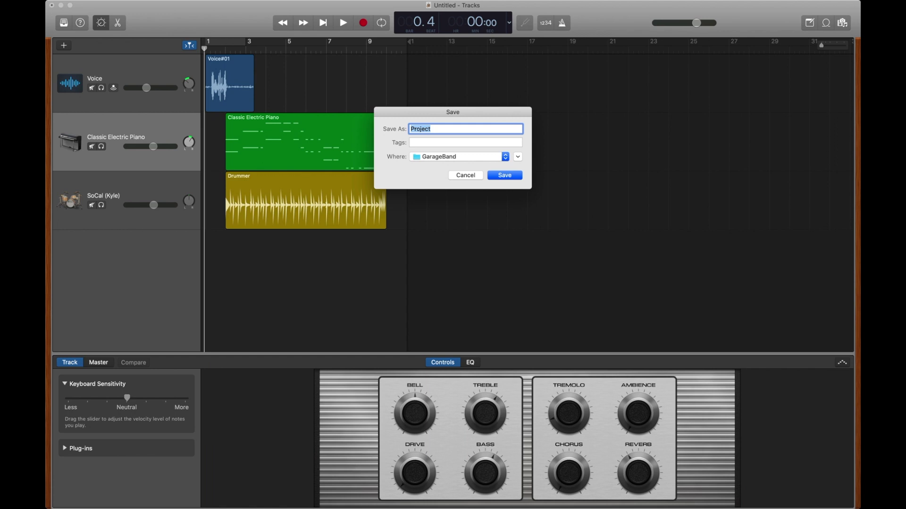
type("Test Project")
left_click(504, 156)
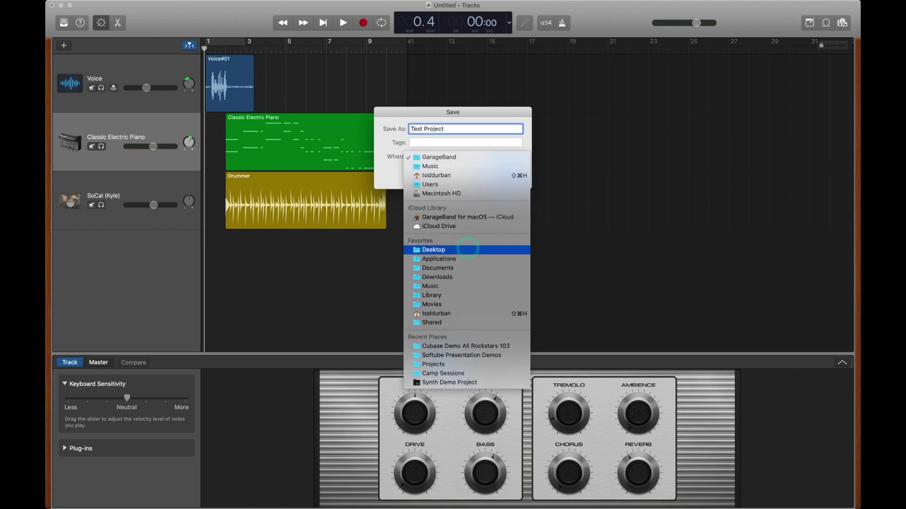
left_click(465, 249)
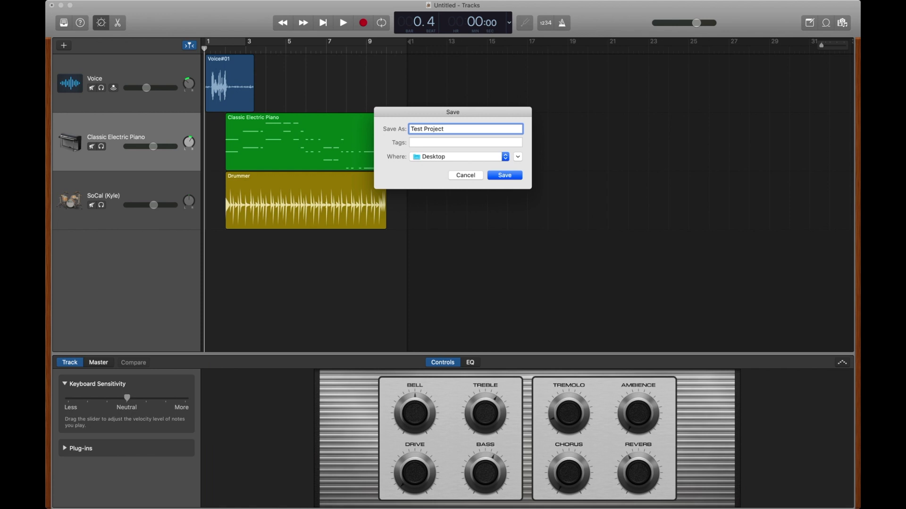
left_click(505, 175)
left_click(122, 6)
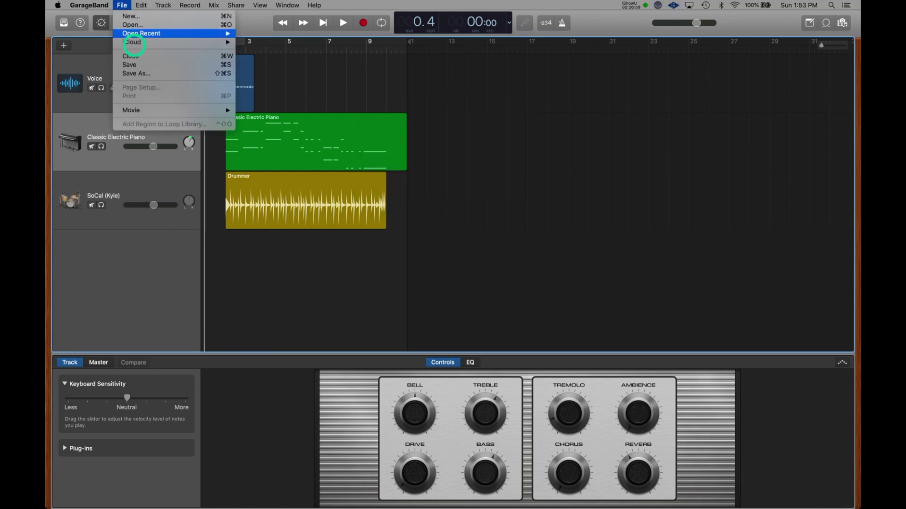
- Close the project and view Recent projects, where Test Project appears
left_click(131, 56)
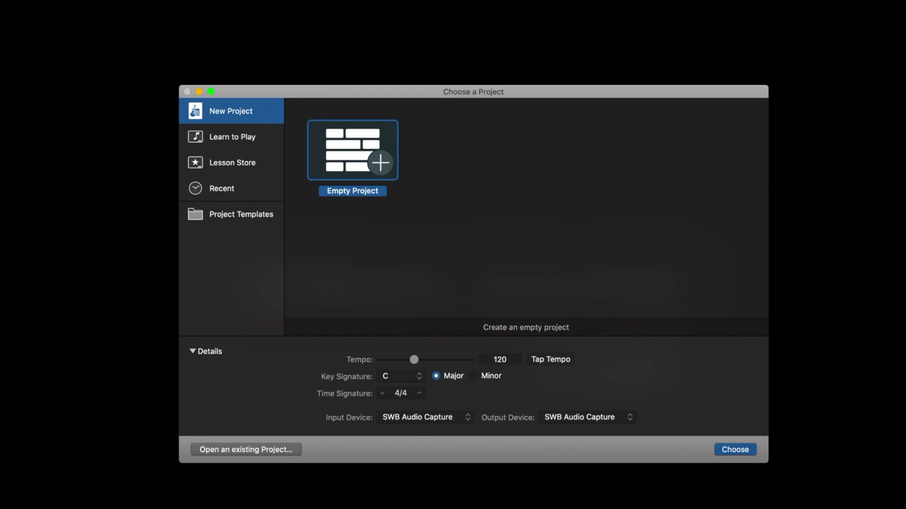
left_click(218, 187)
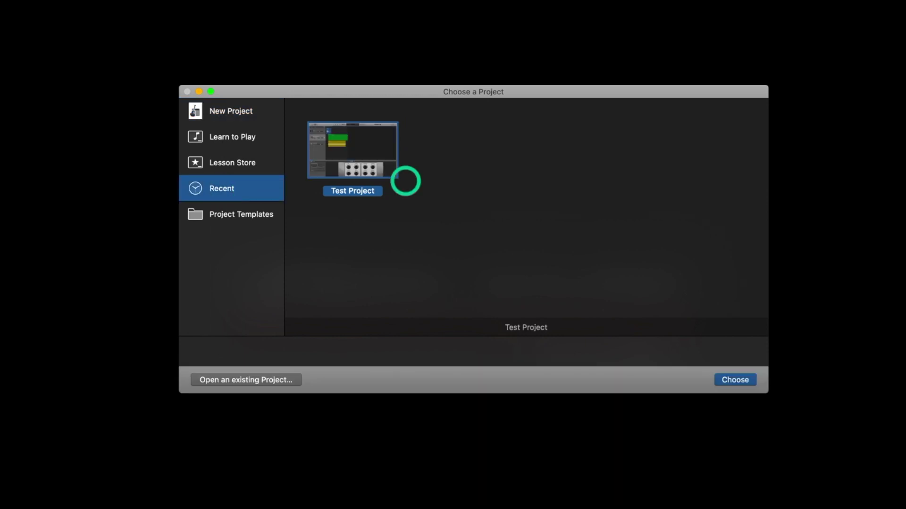